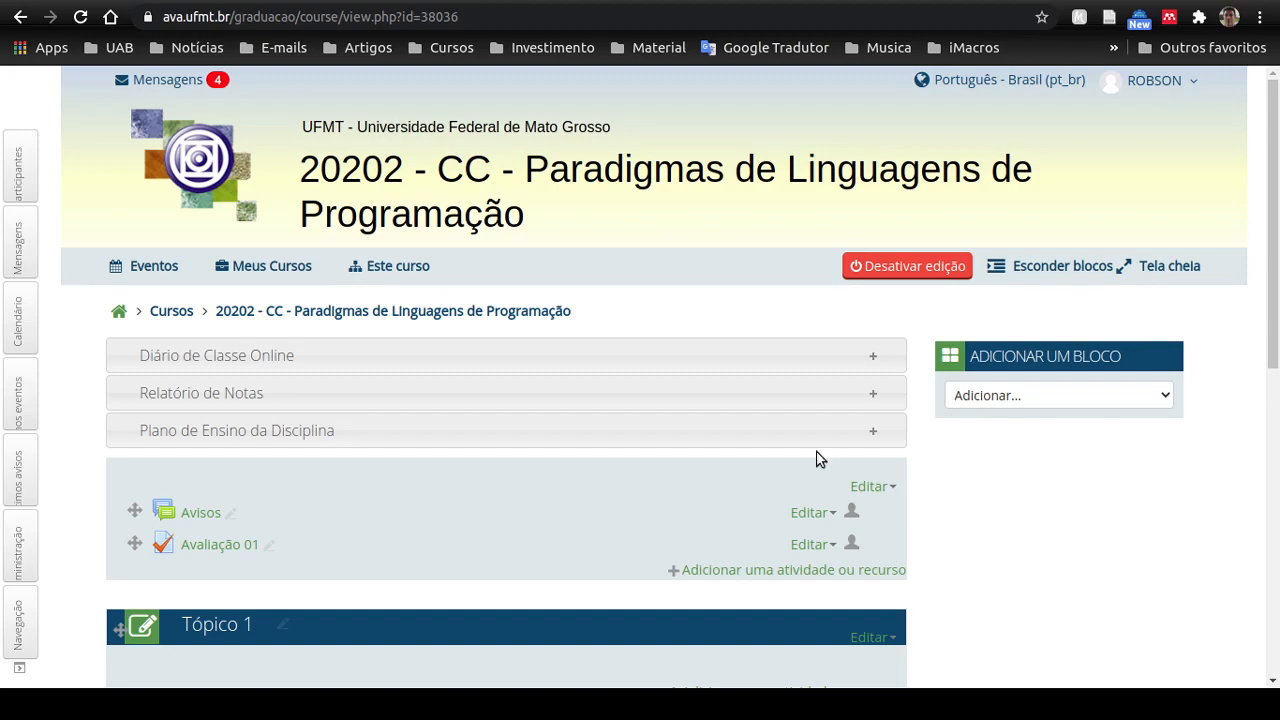
Open the course's question bank categories page and look over the existing categories
mouse_move(19, 542)
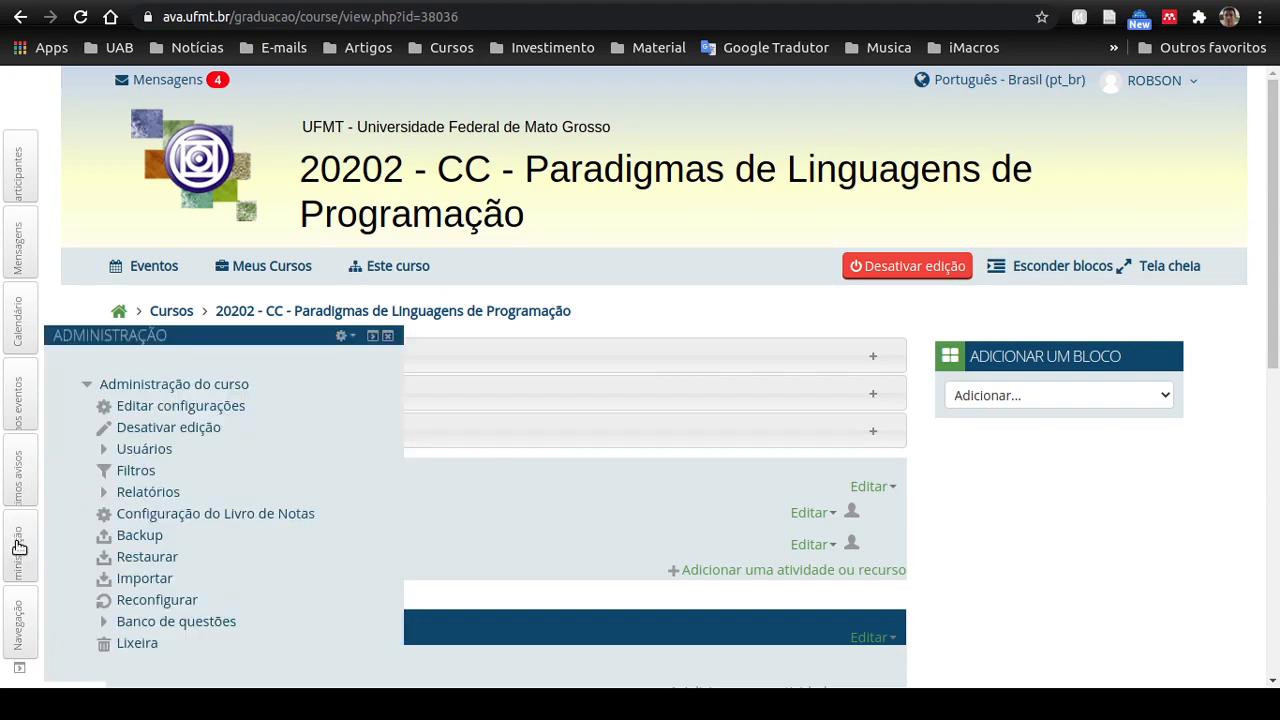
left_click(106, 623)
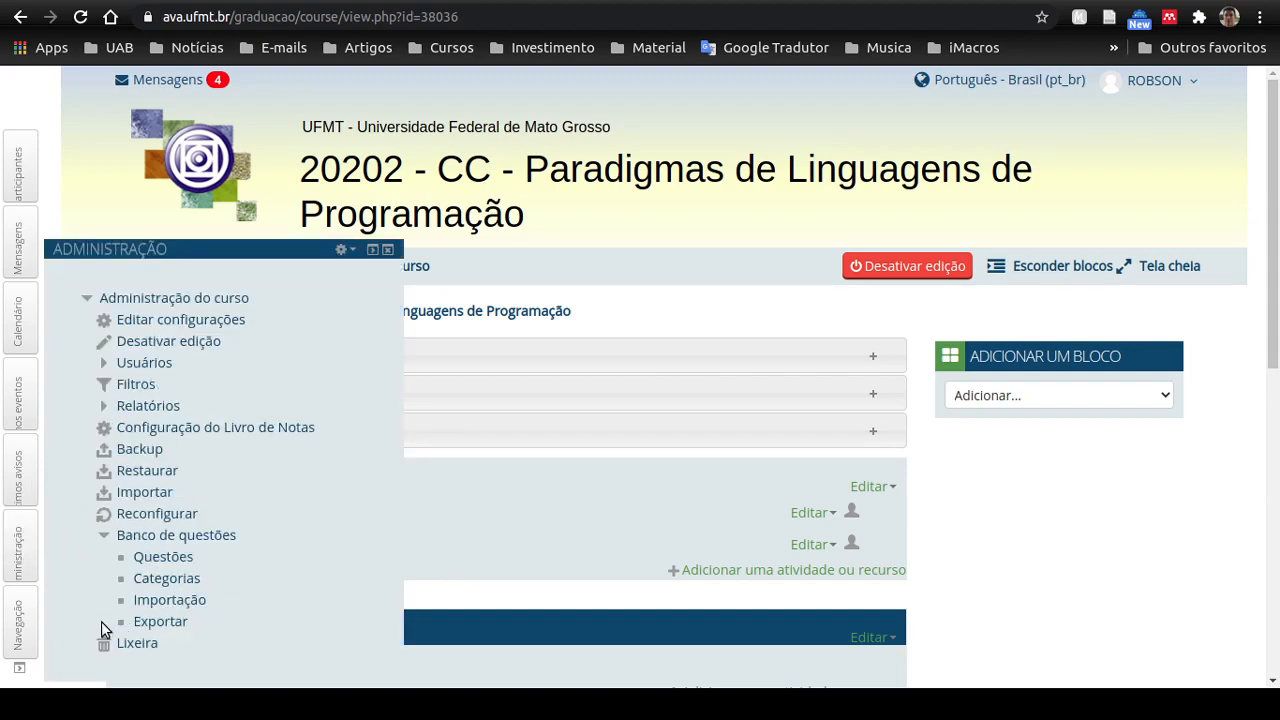
left_click(158, 580)
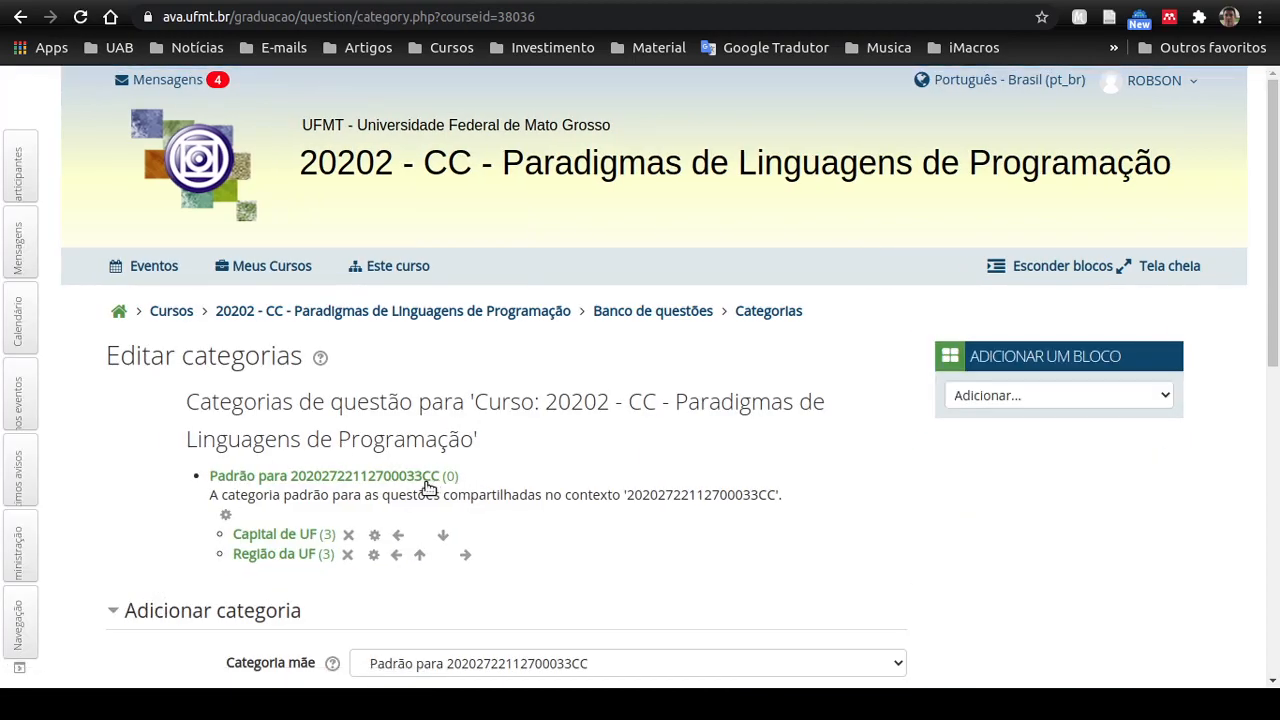
scroll(166, 423, "down", 1)
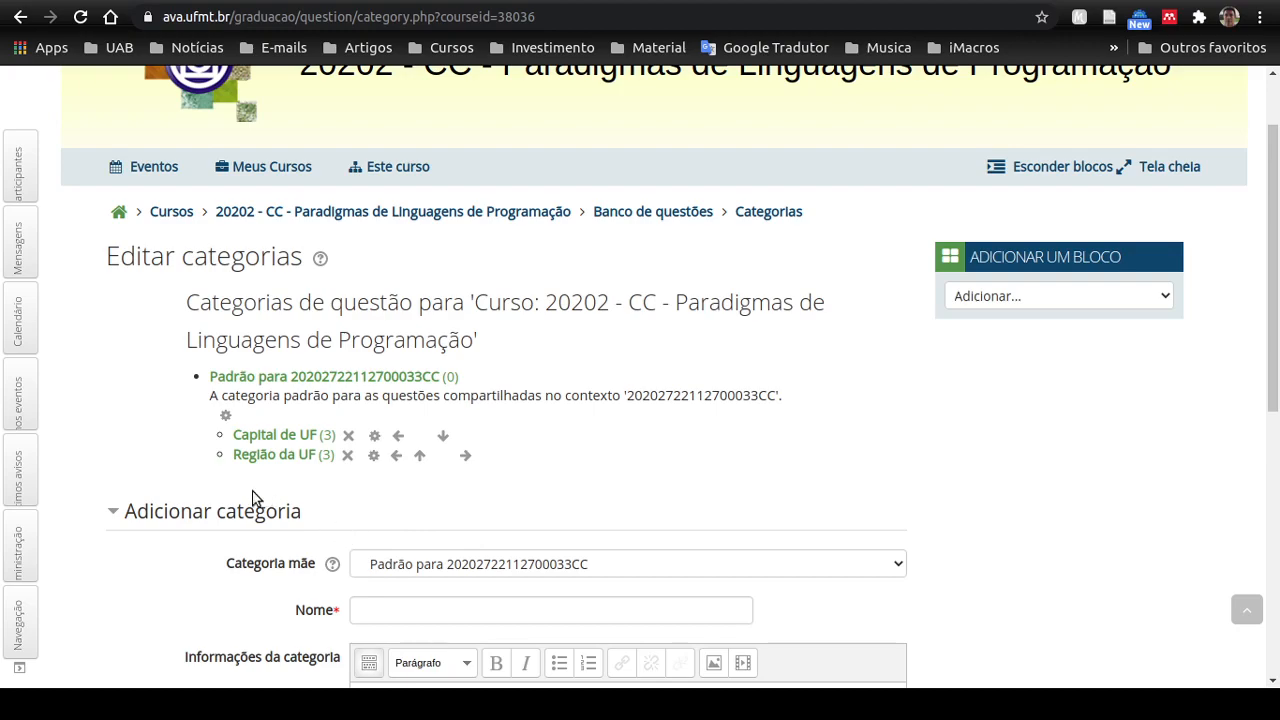
Open the question bank's question list and show the Capital de UF category
left_click(24, 553)
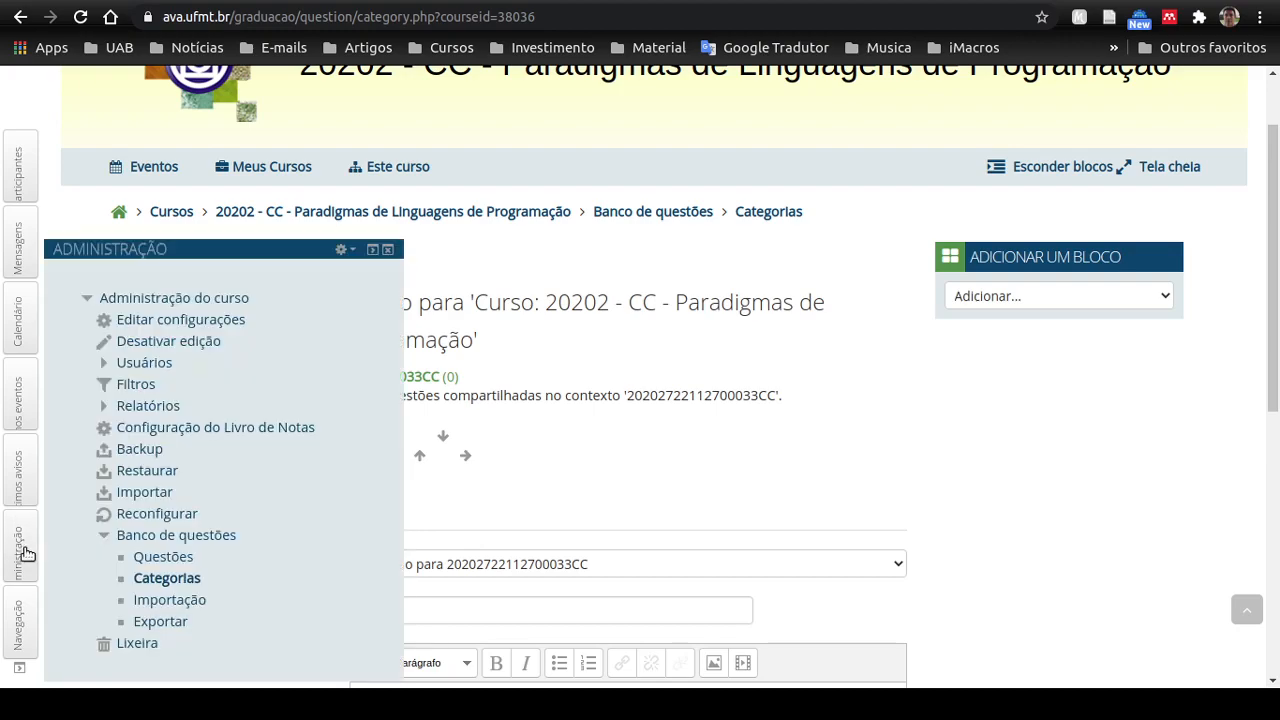
left_click(160, 557)
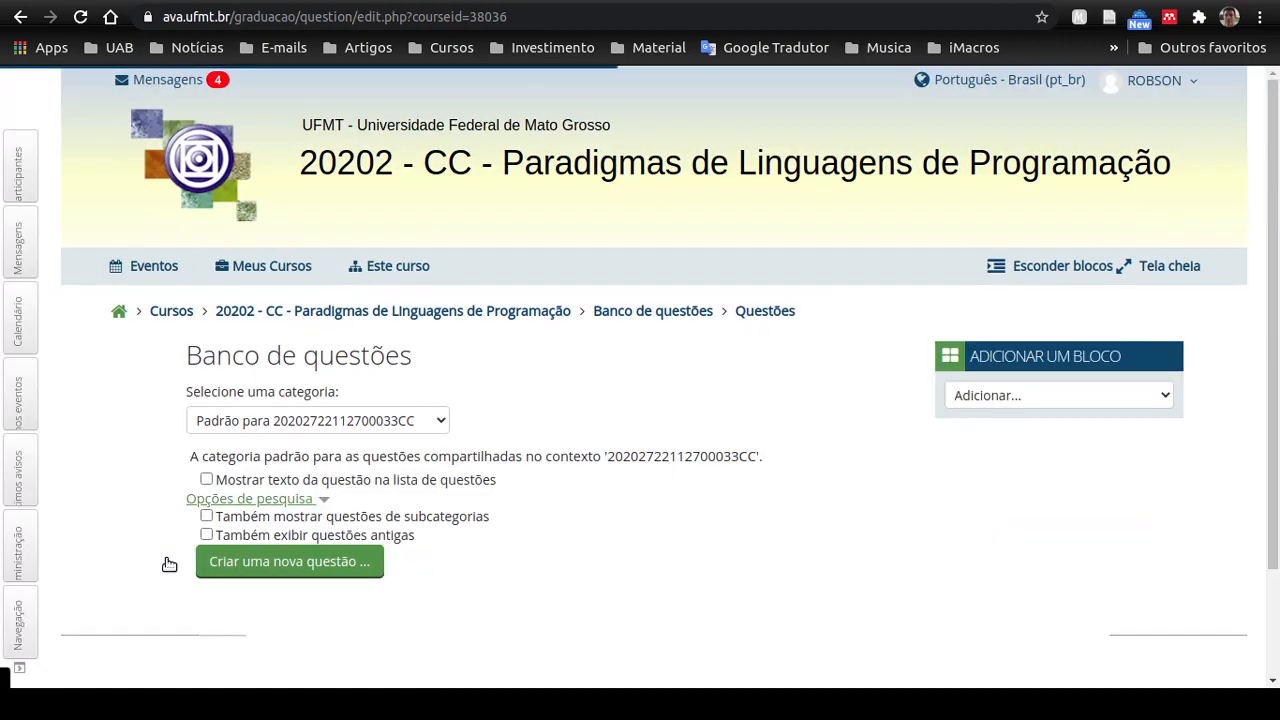
left_click(336, 418)
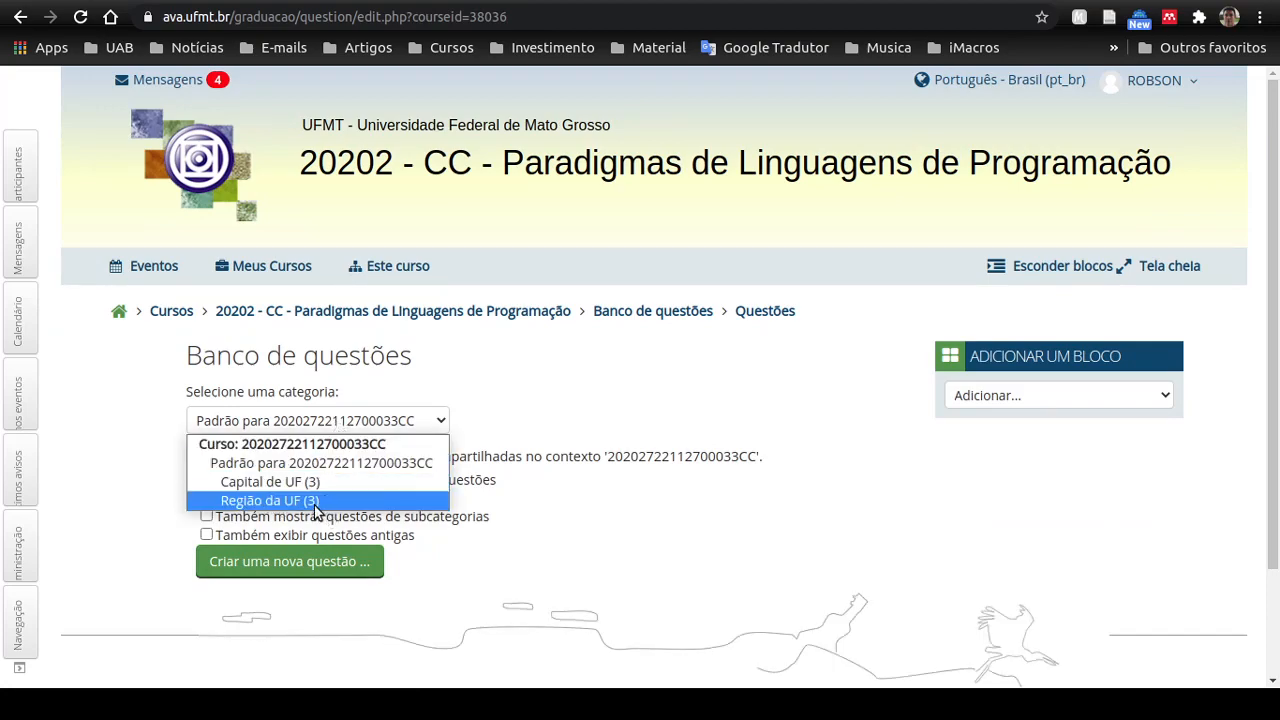
left_click(293, 483)
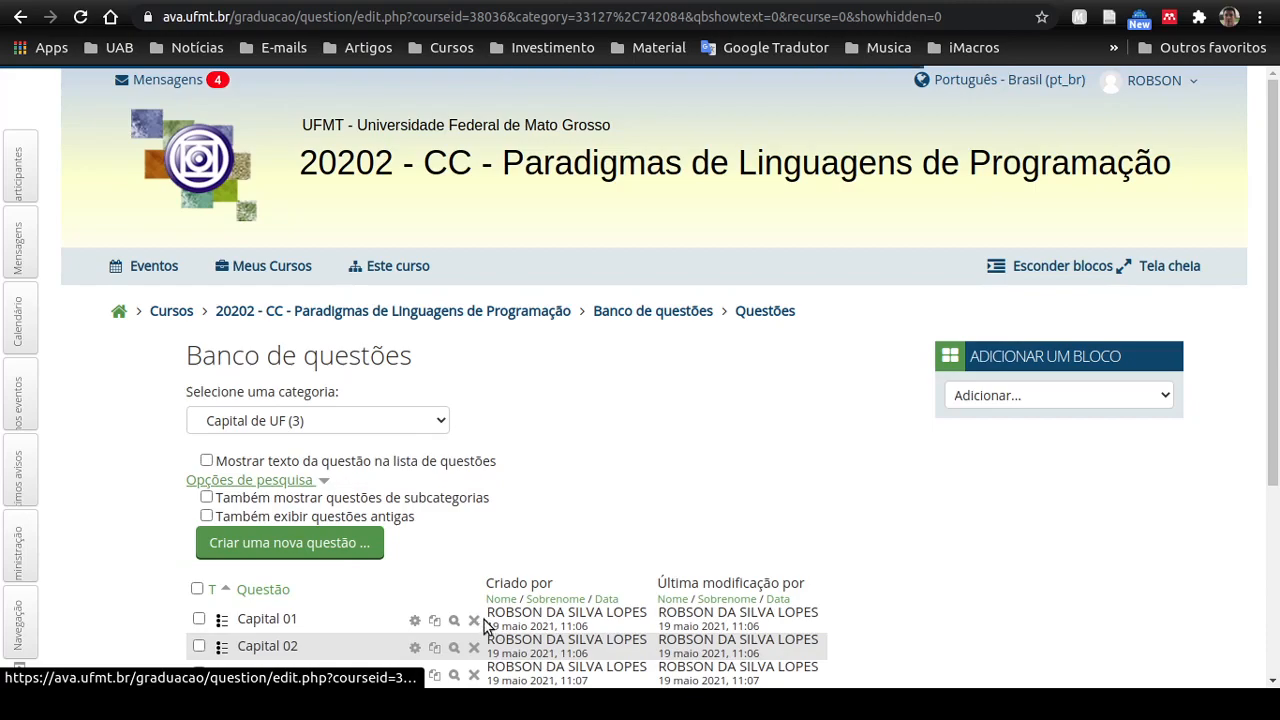
Preview question Capital 01 and close the preview
scroll(487, 625, "down", 3)
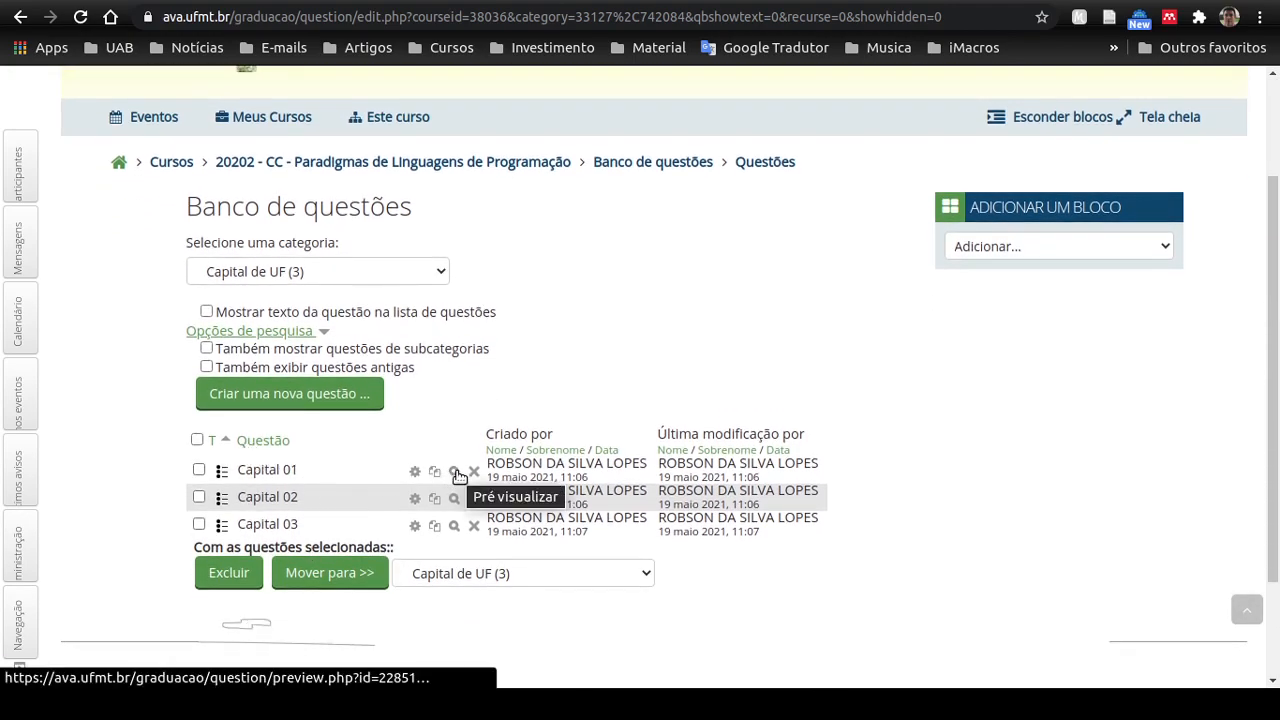
left_click(457, 475)
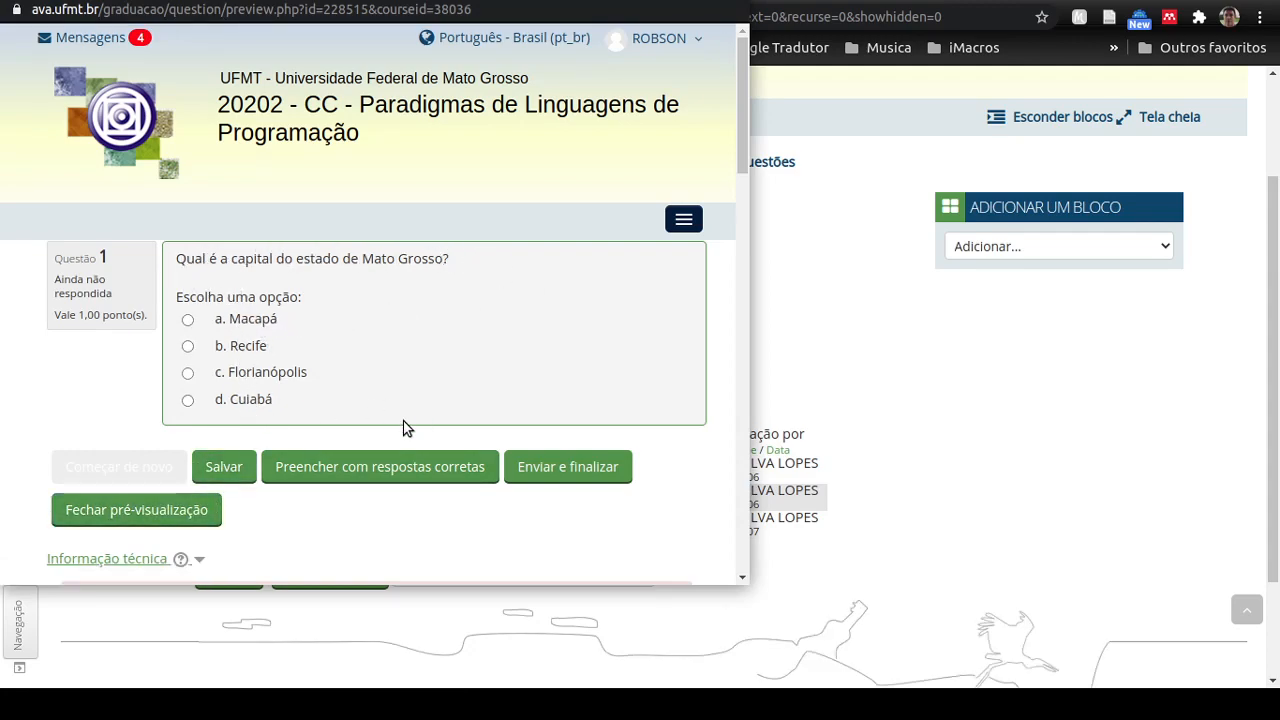
key("ctrl+w")
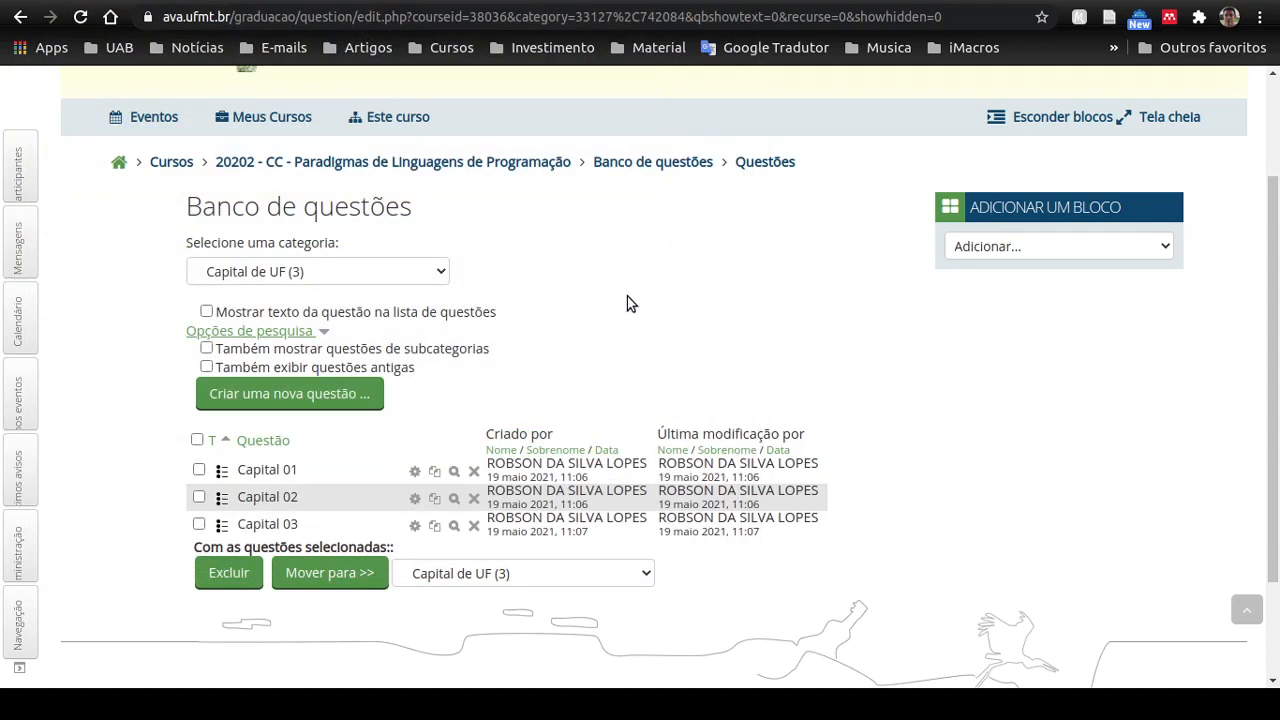
Preview question Capital 02, highlight the state name Santa Catarina in its text, and close the preview
left_click(455, 499)
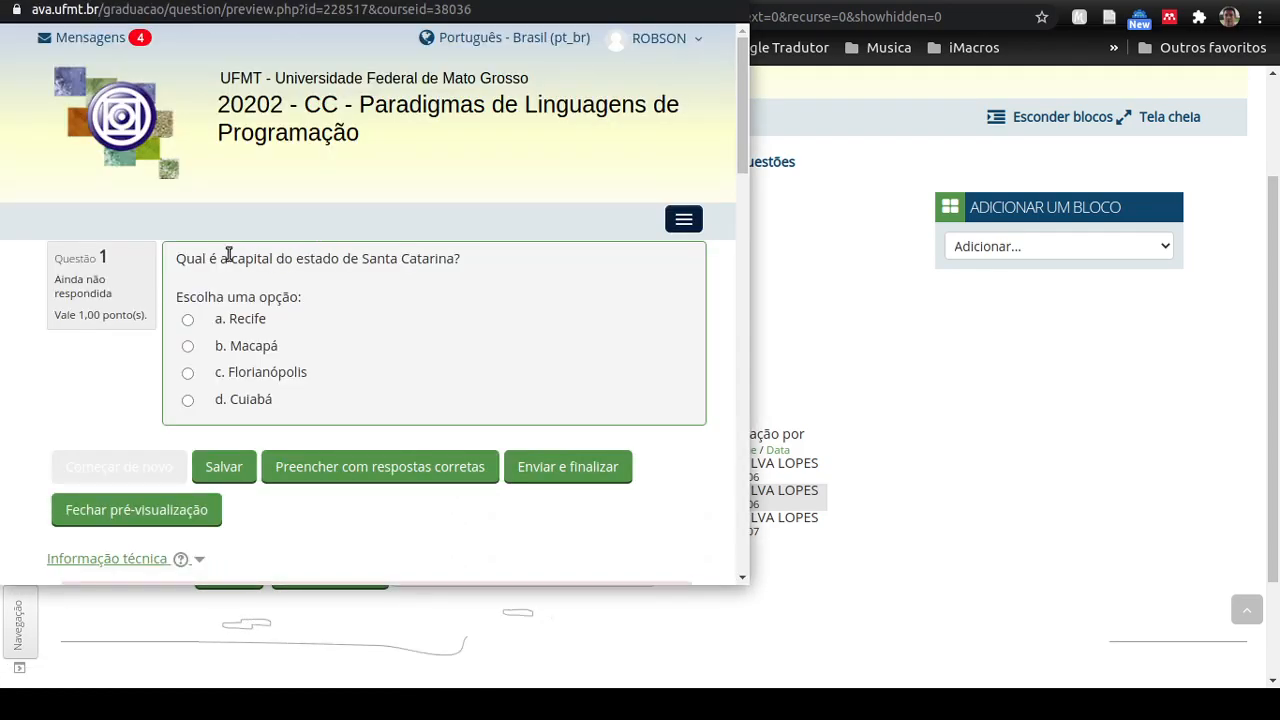
left_click_drag(177, 257, 437, 258)
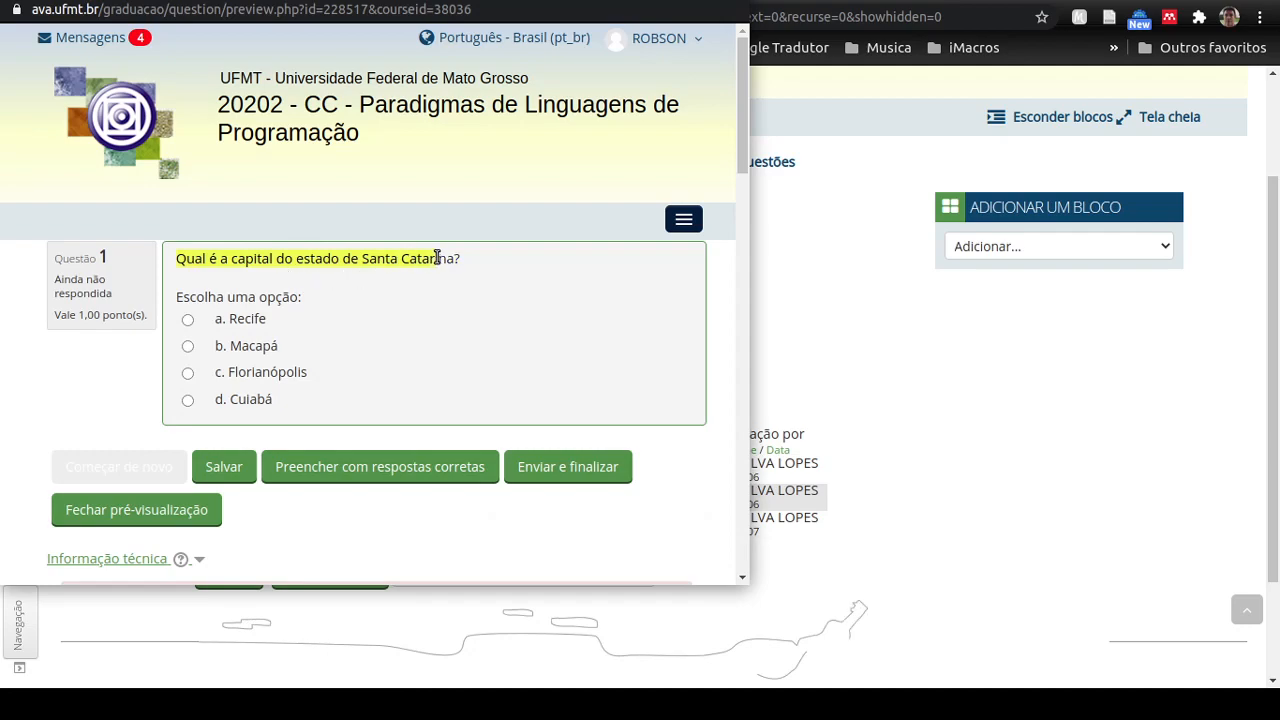
left_click(357, 258)
left_click_drag(360, 258, 457, 259)
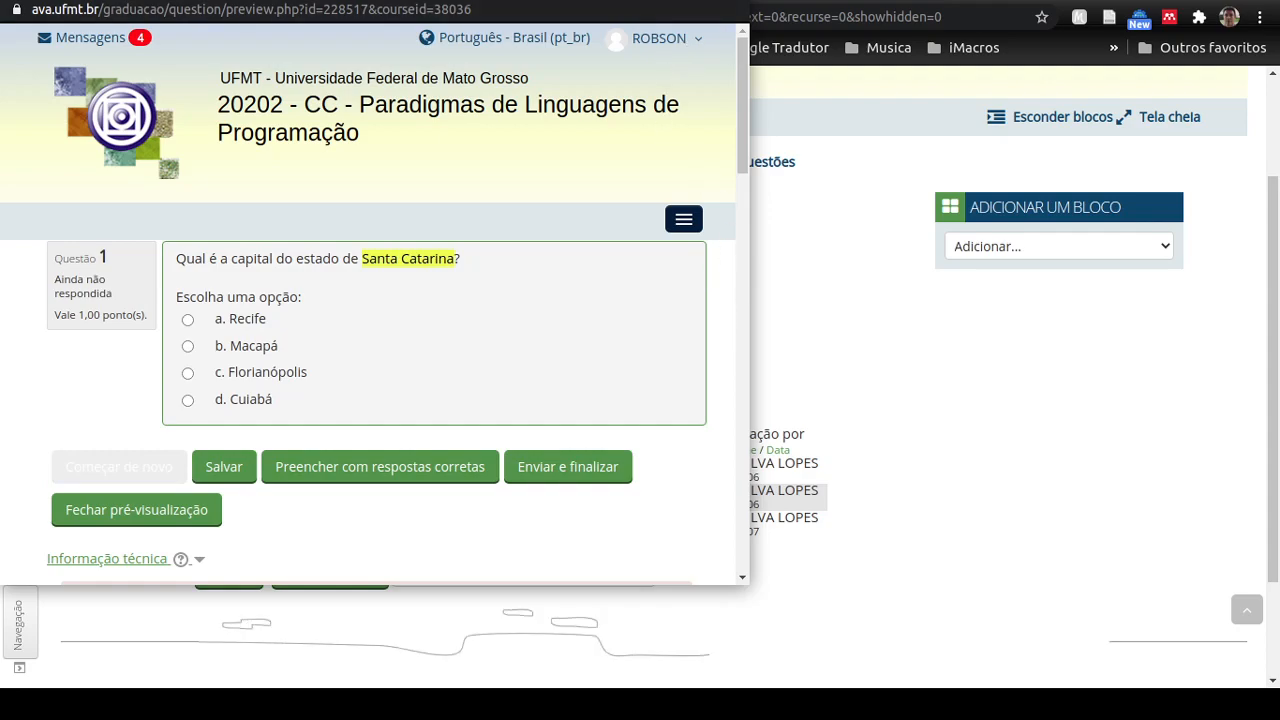
left_click(136, 509)
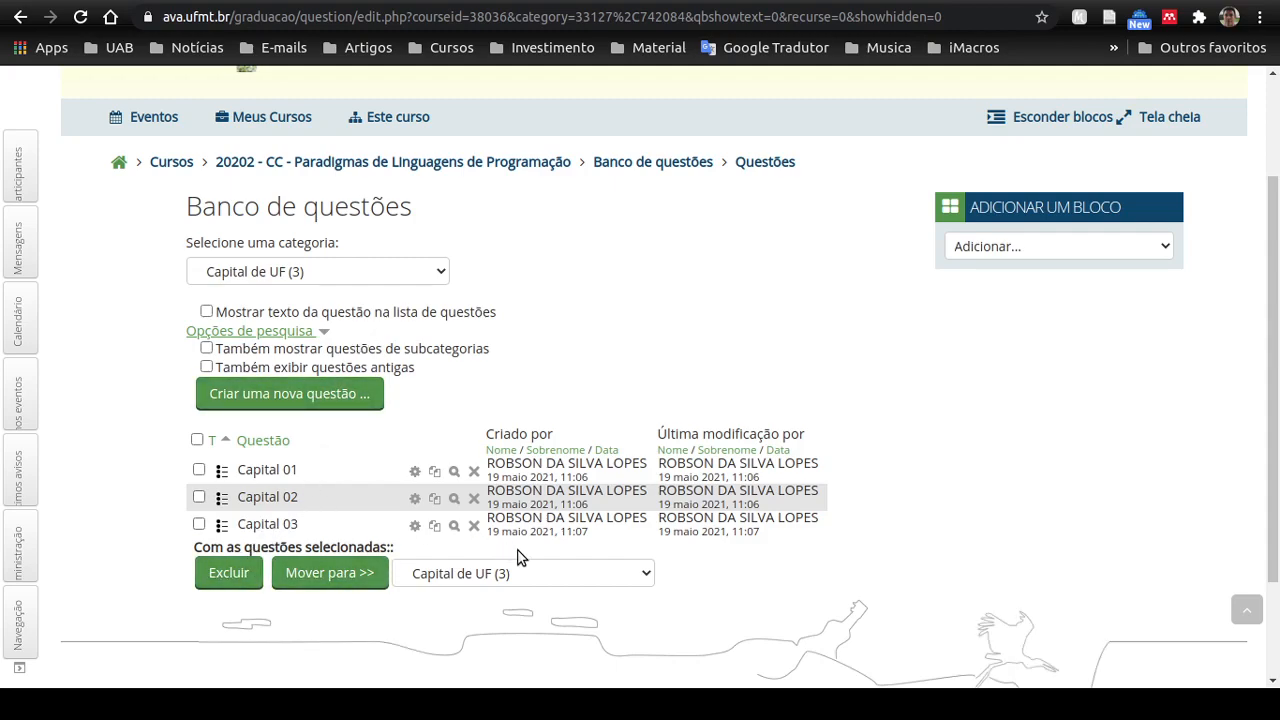
Duplicate question Capital 03 and name the copy Capital 04
left_click(436, 527)
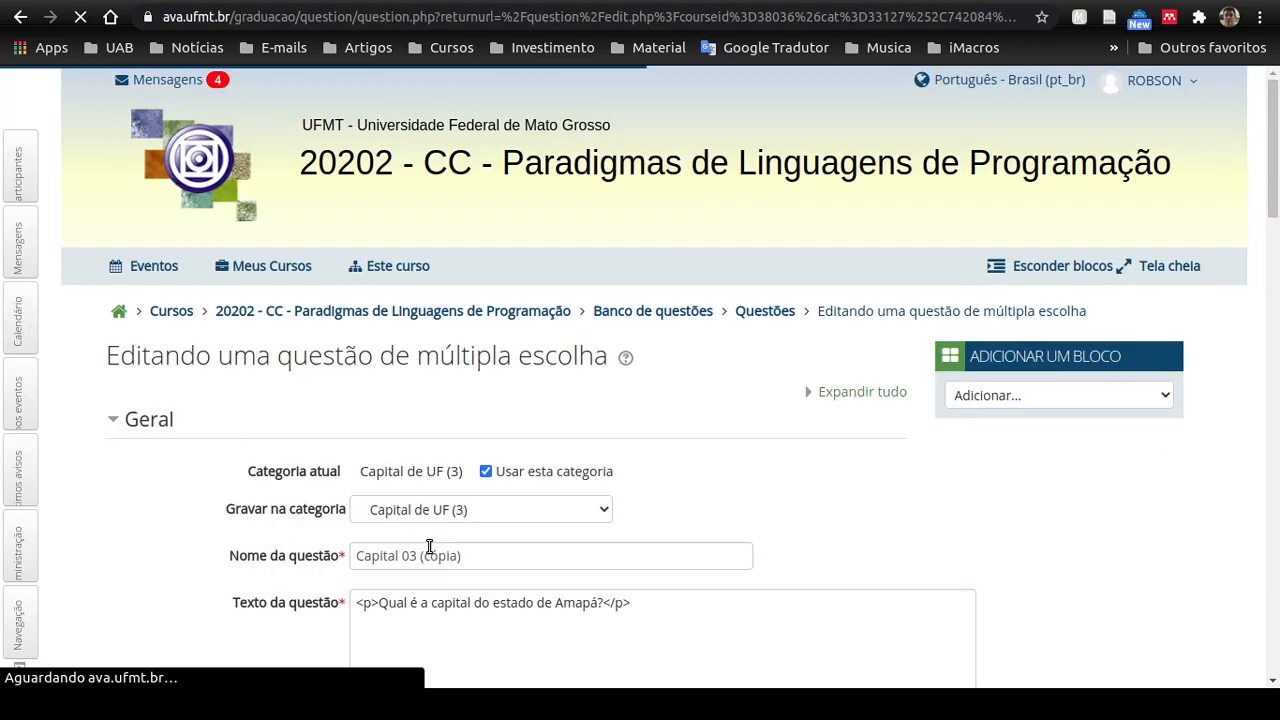
scroll(431, 543, "down", 2)
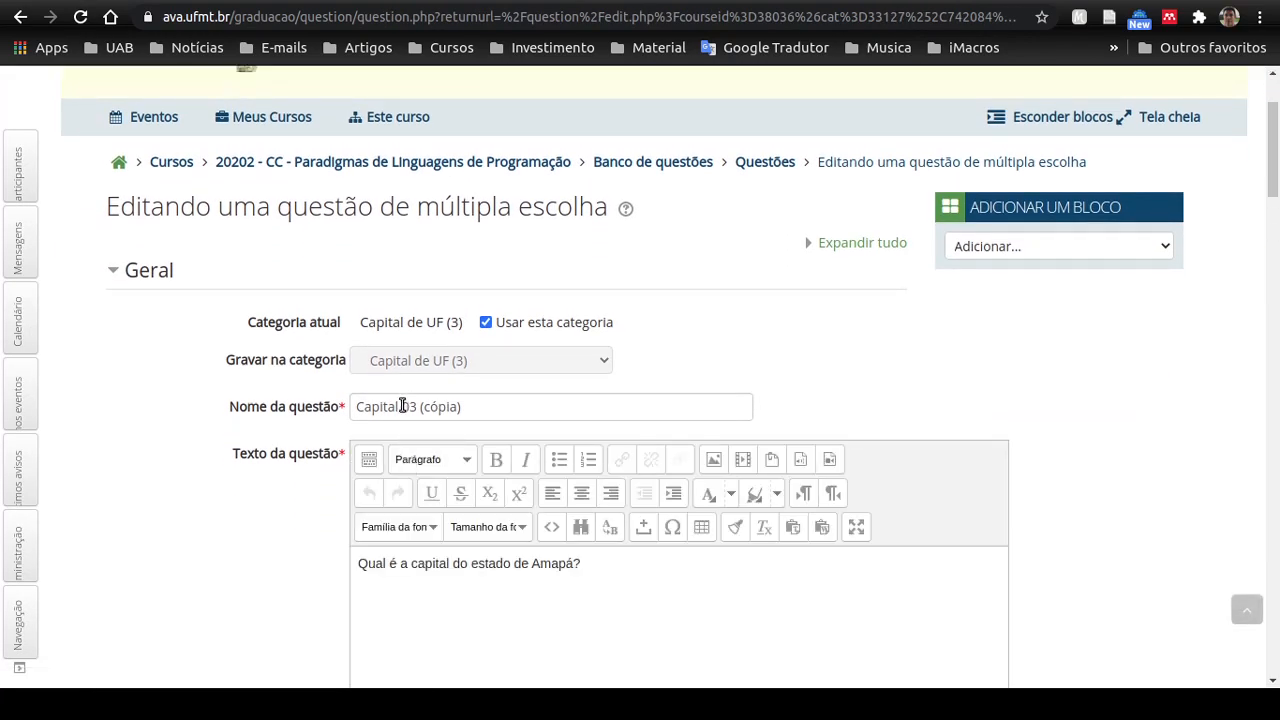
left_click_drag(402, 406, 471, 406)
type("04")
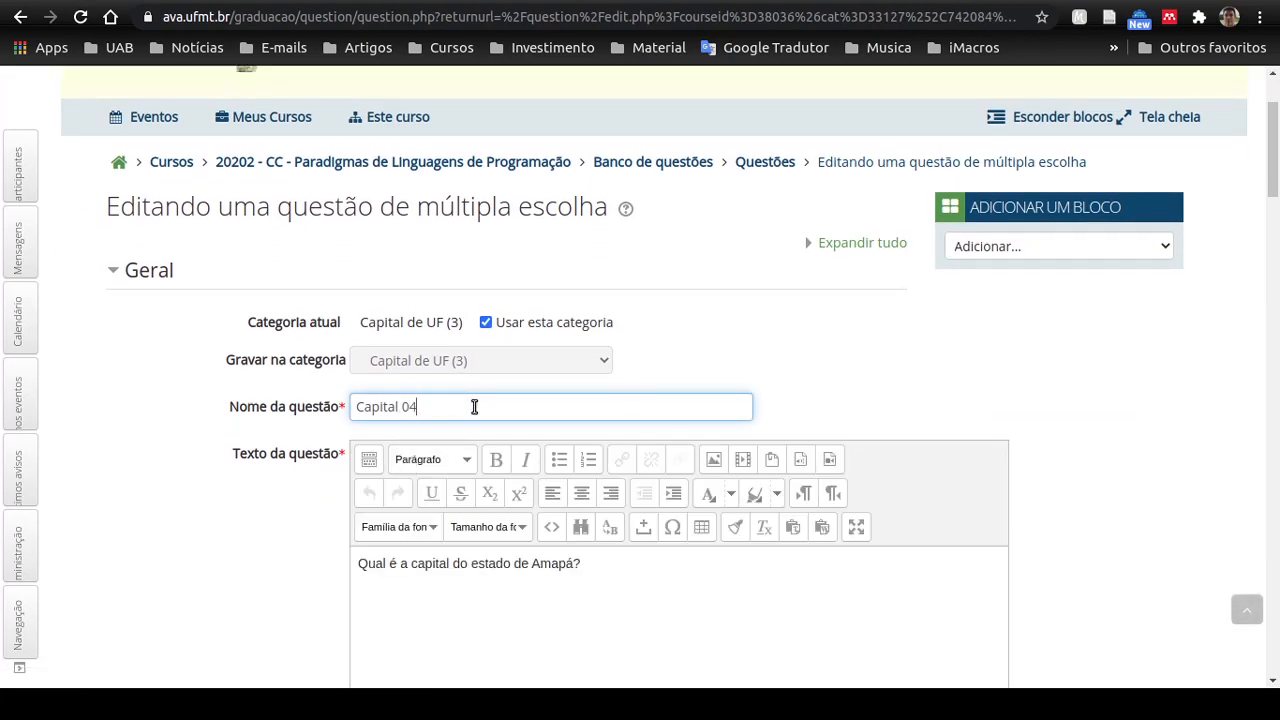
Change the question text to ask for the capital of the state of Pernambuco
scroll(467, 421, "down", 2)
double_click(552, 414)
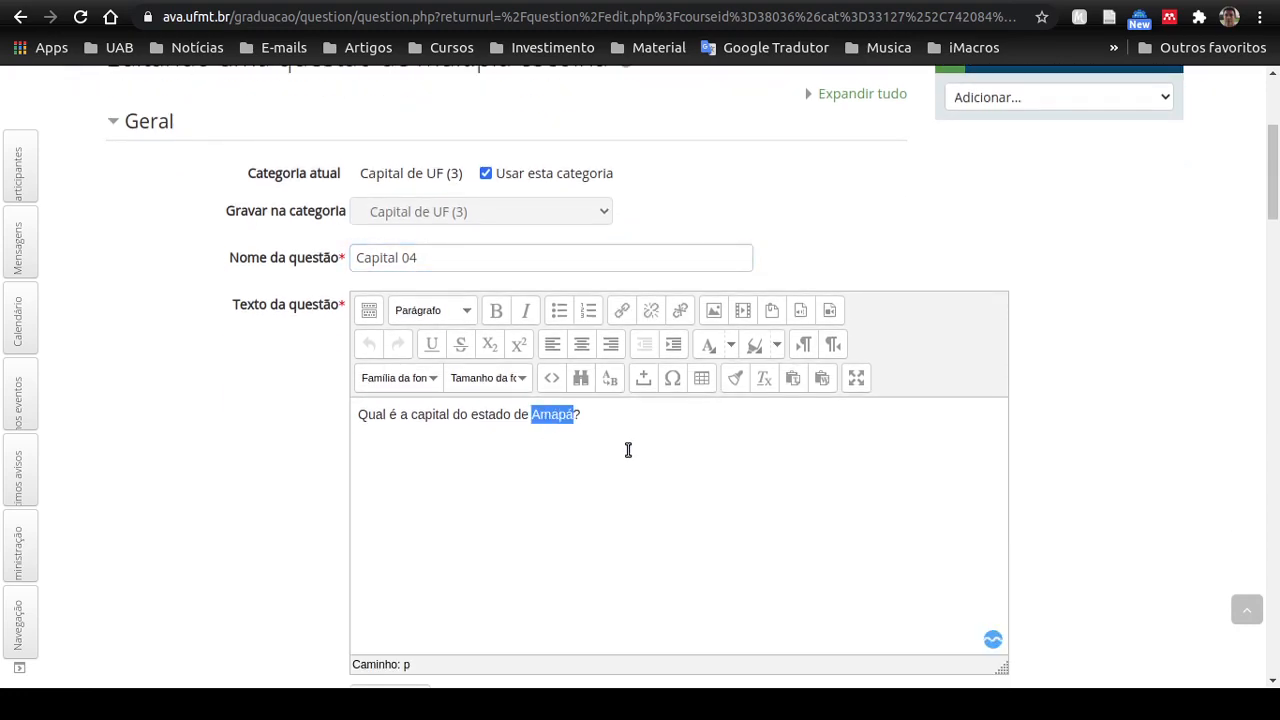
type("Pernambuco")
left_click(647, 476)
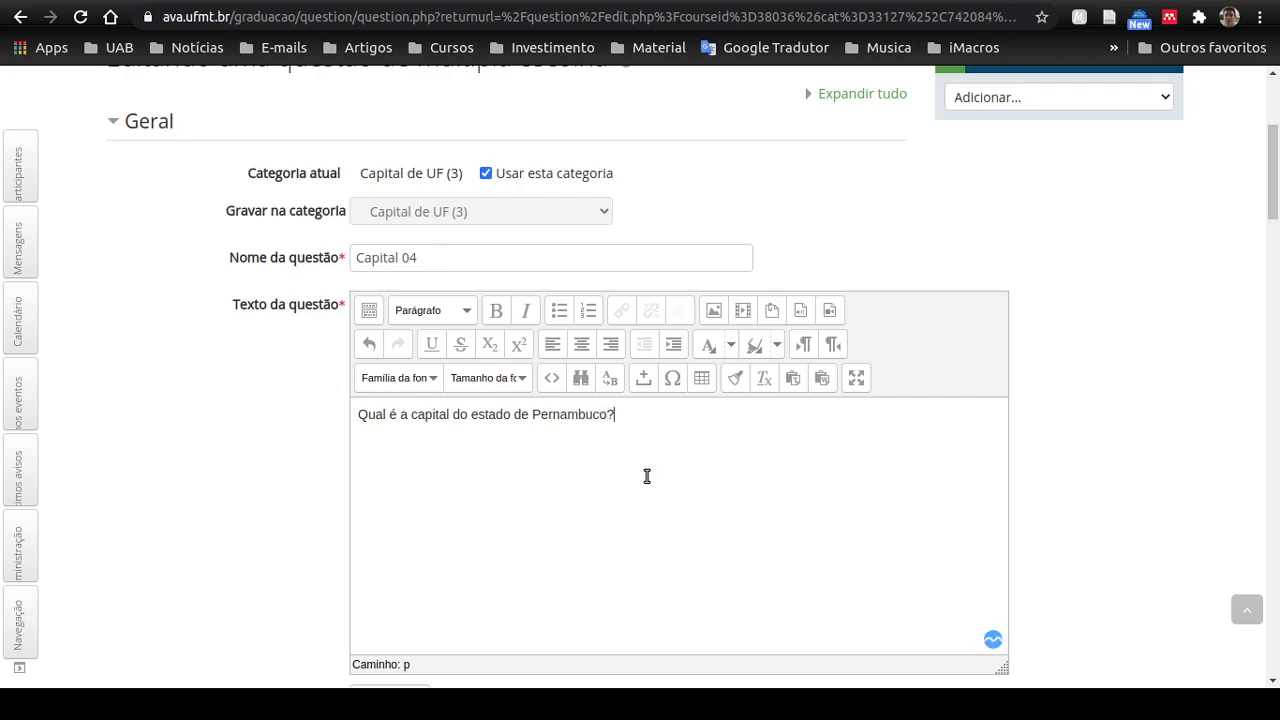
Set the grade of answer option 2, Macapá, to Nenhum
scroll(309, 534, "down", 10)
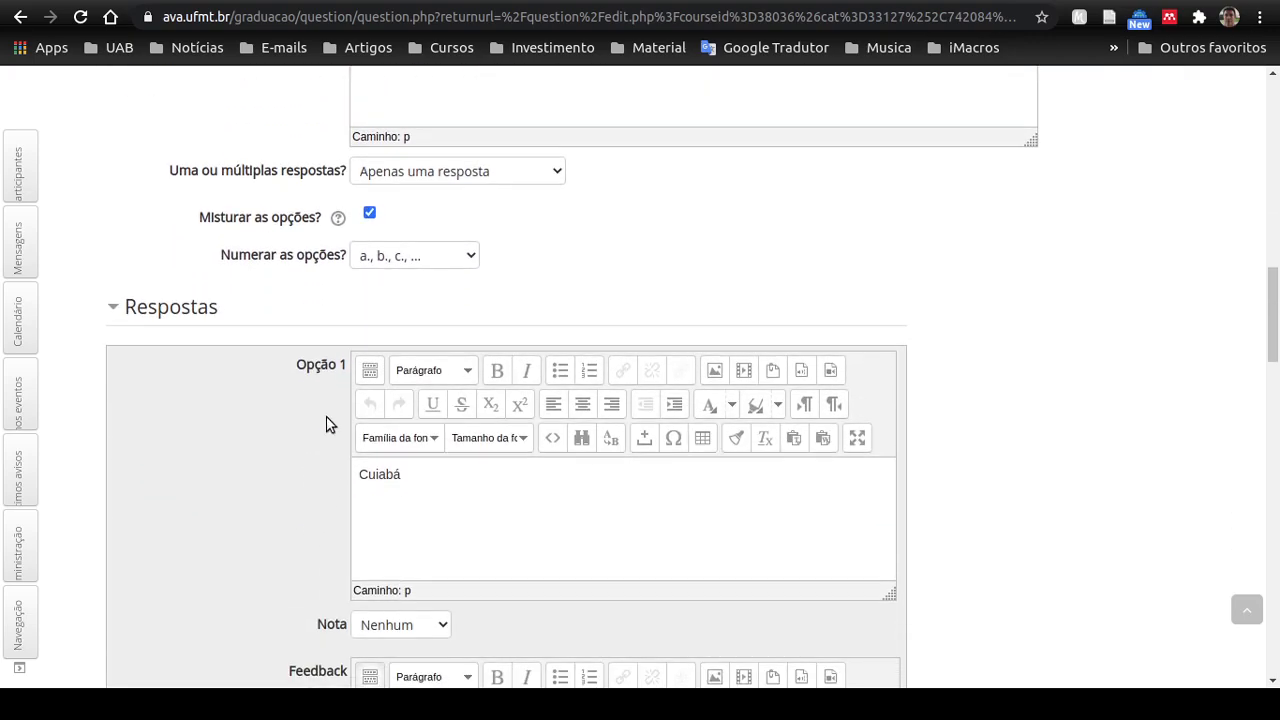
scroll(300, 470, "down", 2)
scroll(317, 491, "down", 1)
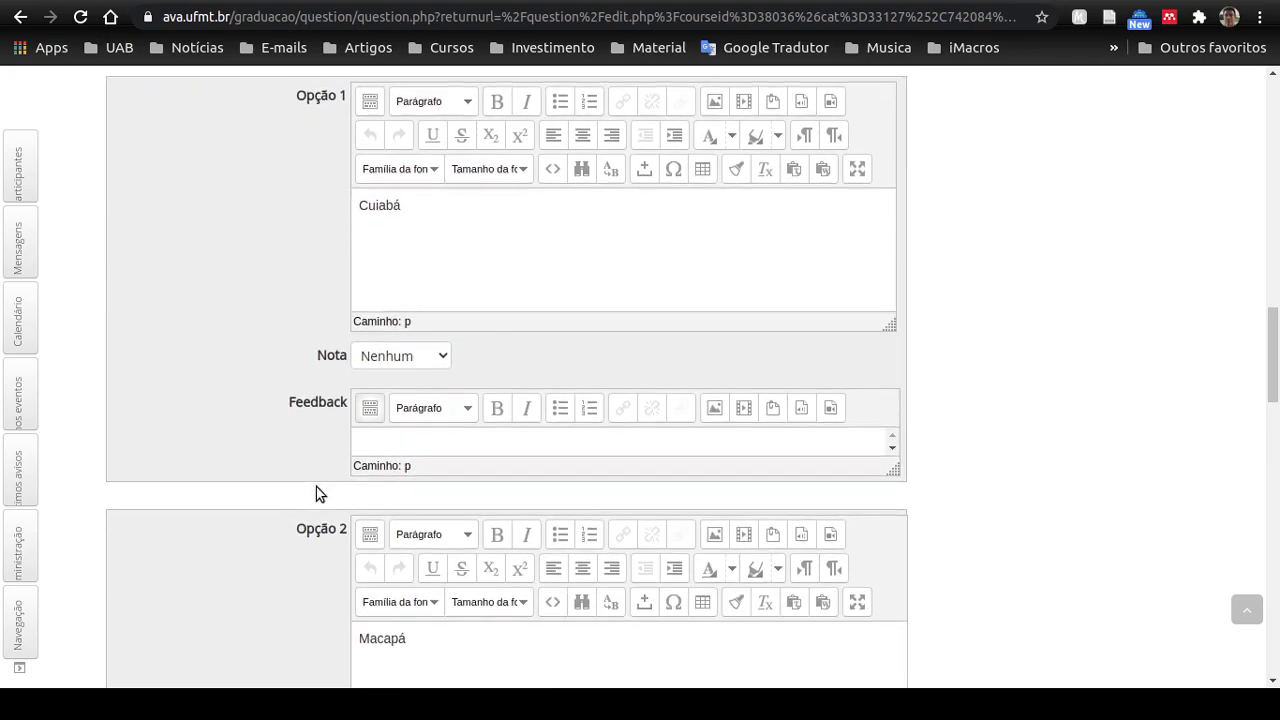
scroll(316, 493, "down", 1)
scroll(318, 488, "down", 1)
scroll(320, 491, "down", 1)
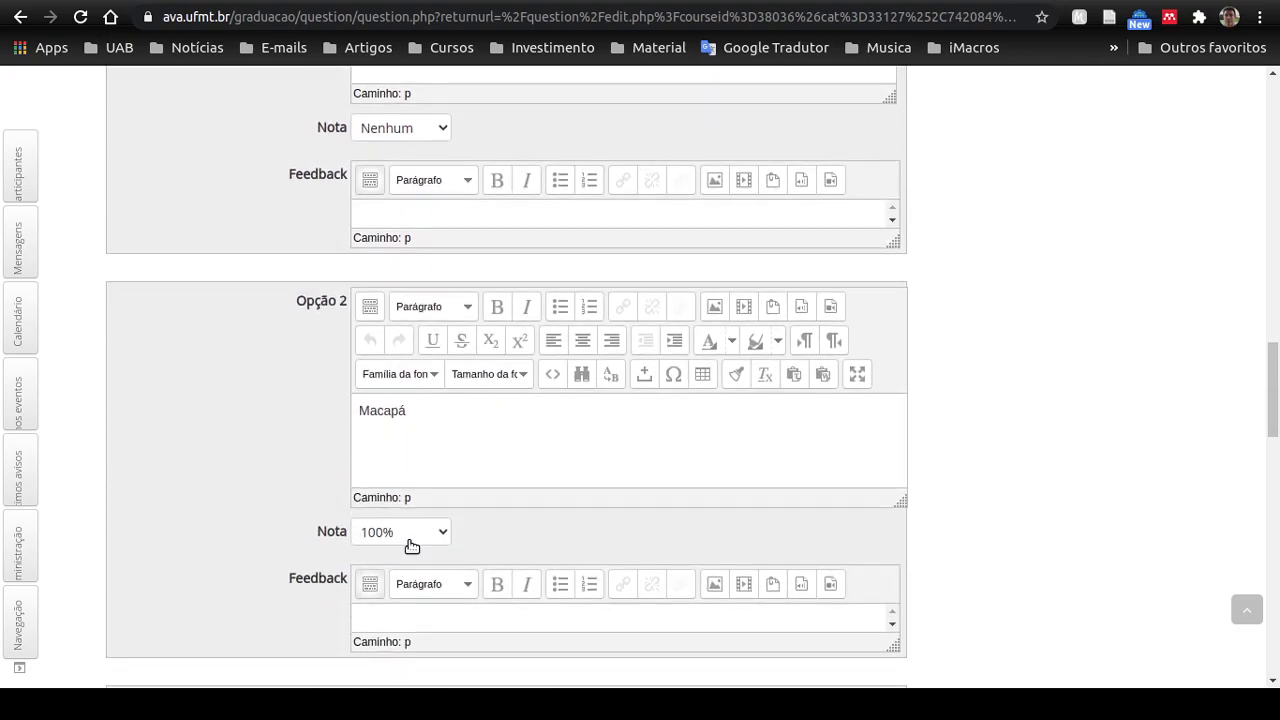
left_click(410, 537)
scroll(398, 174, "down", 1)
scroll(424, 166, "up", 1)
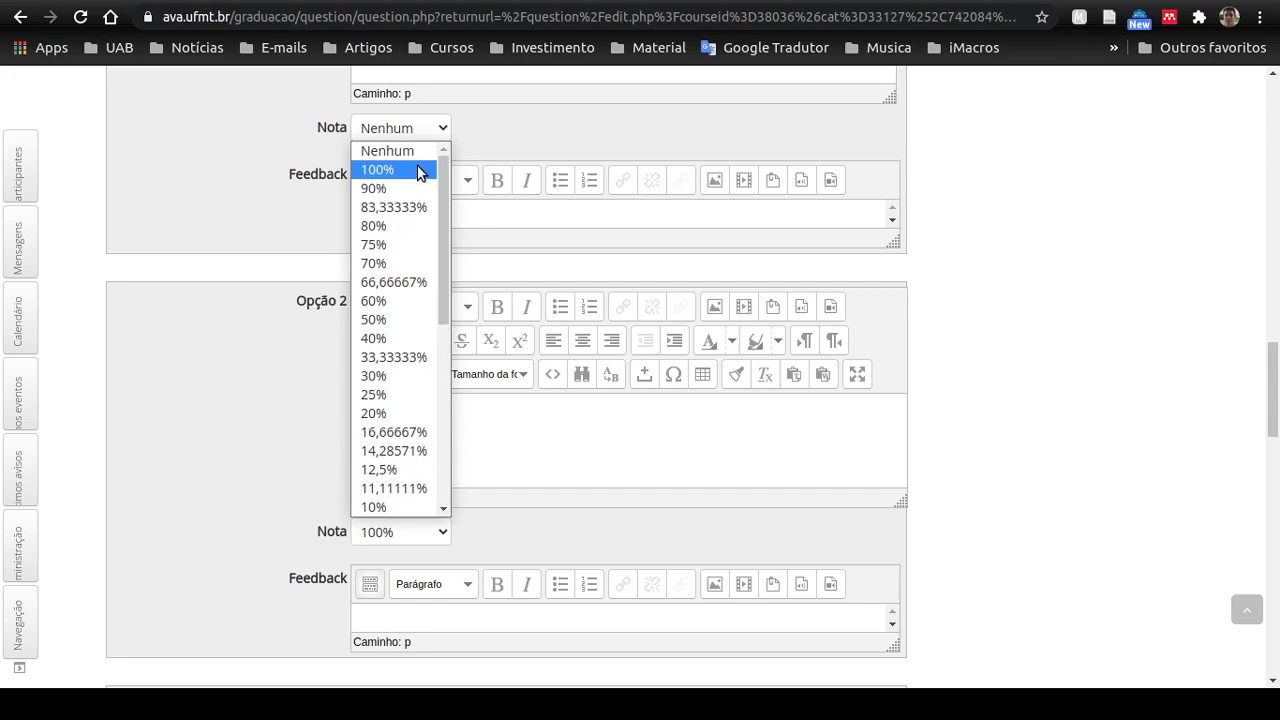
left_click(409, 151)
Set the grade of answer option 3, Recife, to 100% and save the question
scroll(196, 487, "down", 6)
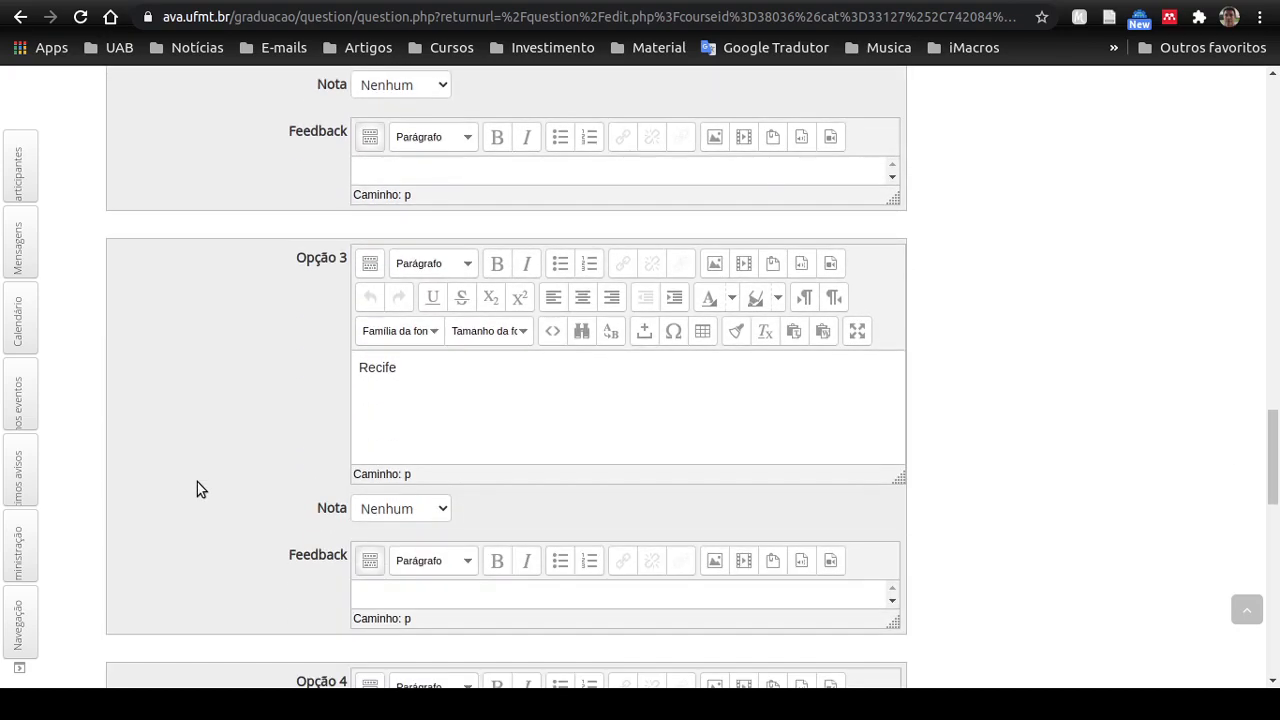
left_click(422, 366)
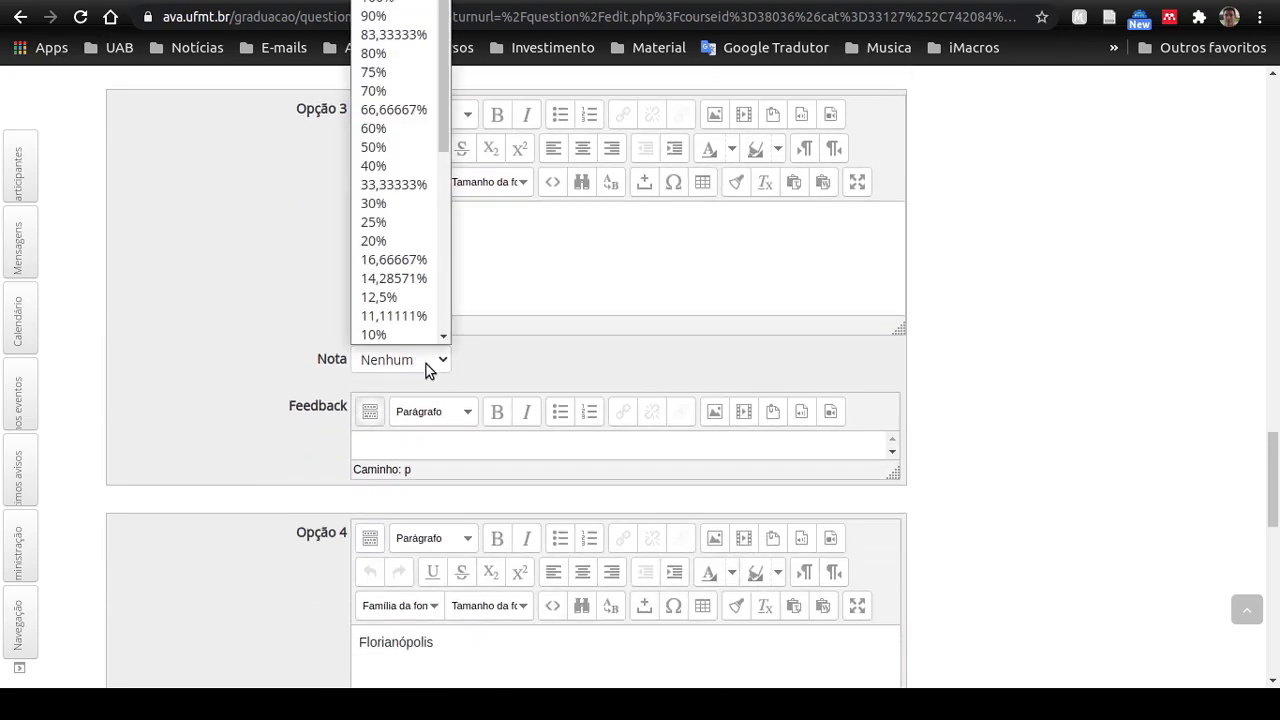
left_click(397, 2)
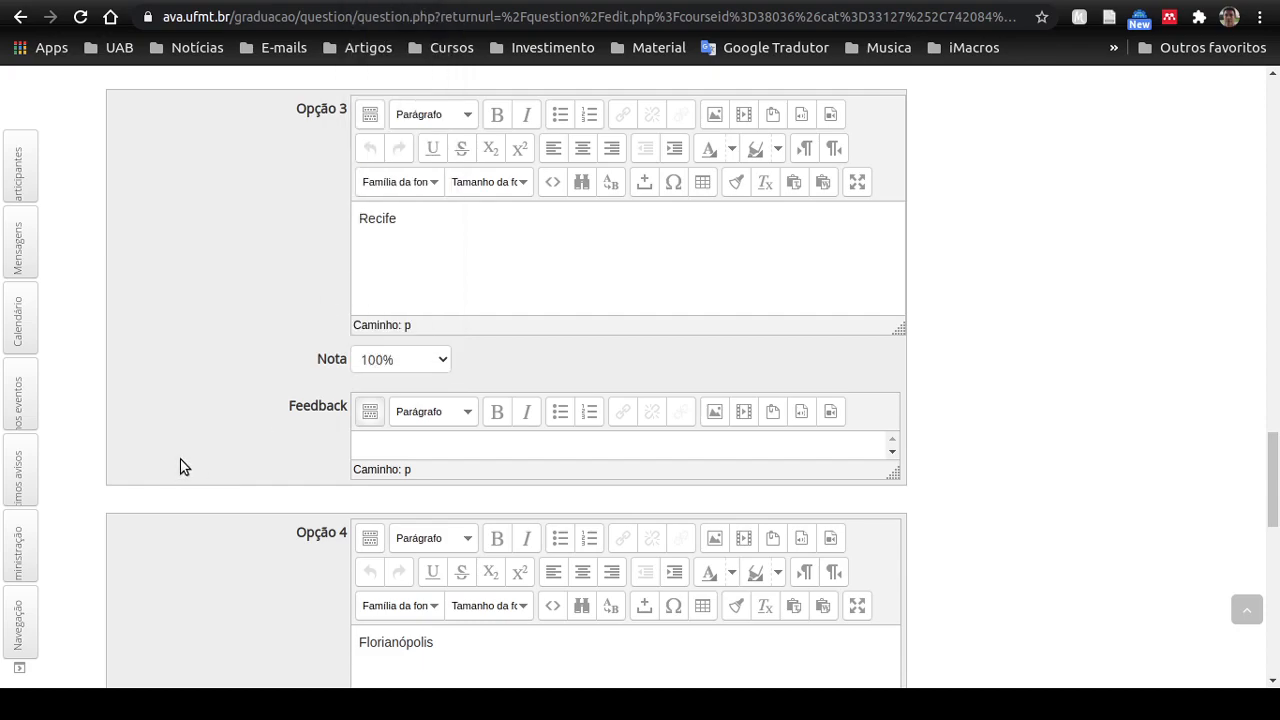
scroll(180, 463, "down", 6)
scroll(112, 458, "down", 3)
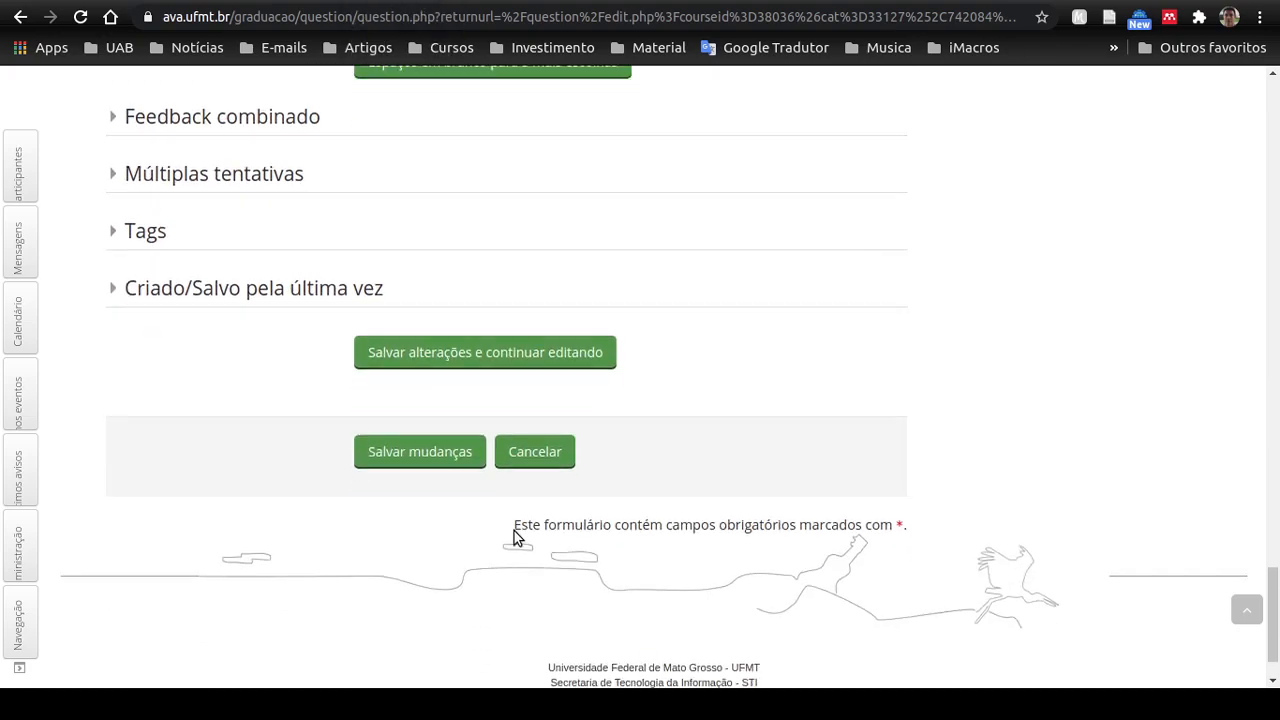
left_click(415, 460)
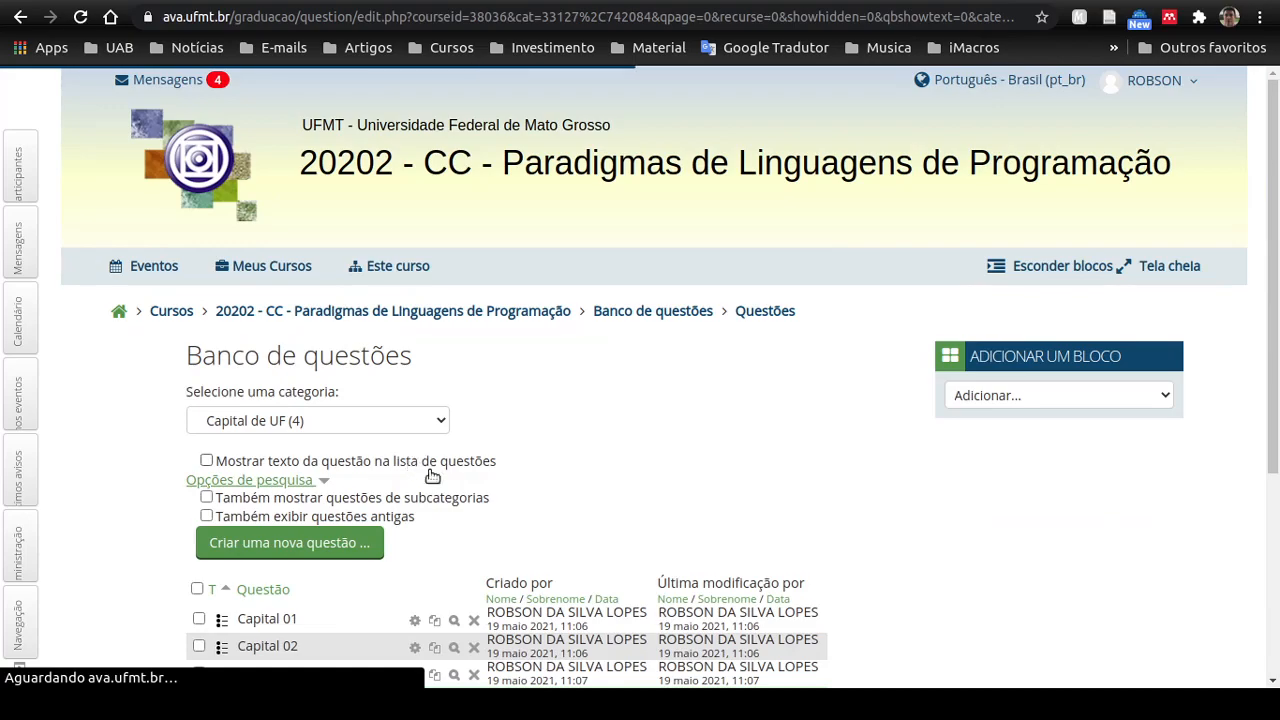
Show the questions in the Região da UF category, preview question Região 01 and close the preview
scroll(428, 394, "down", 2)
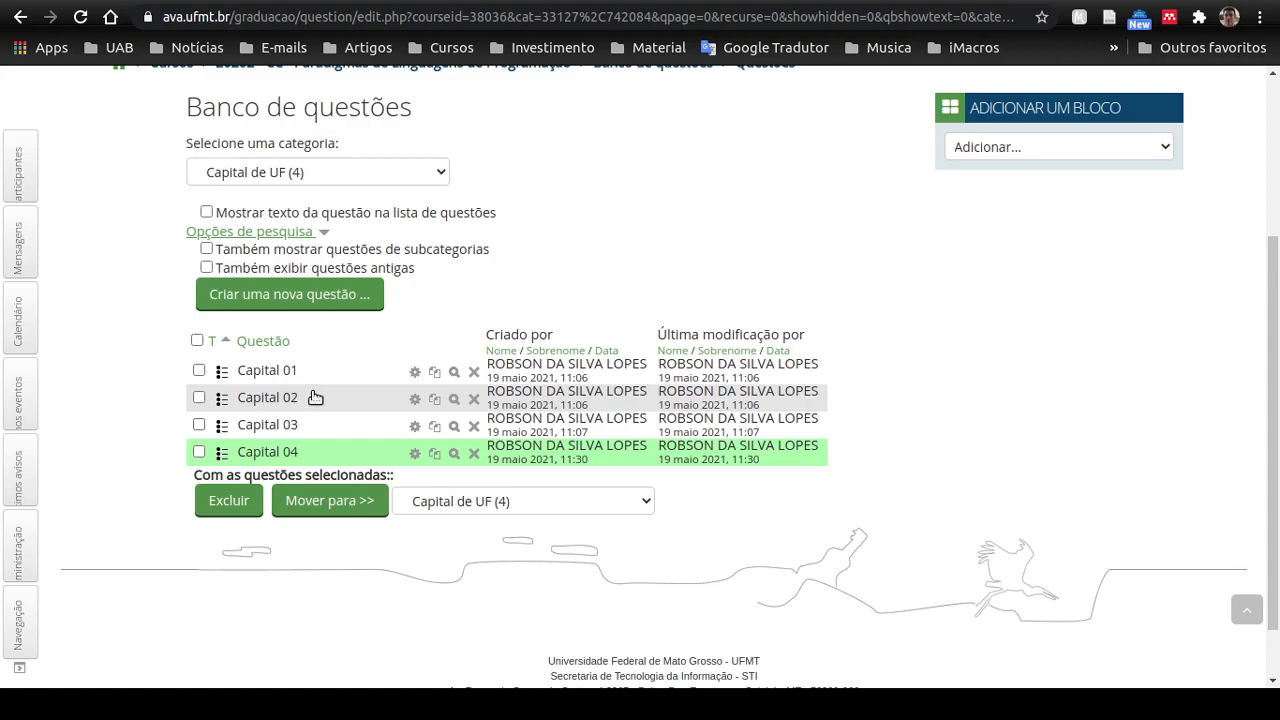
left_click(357, 173)
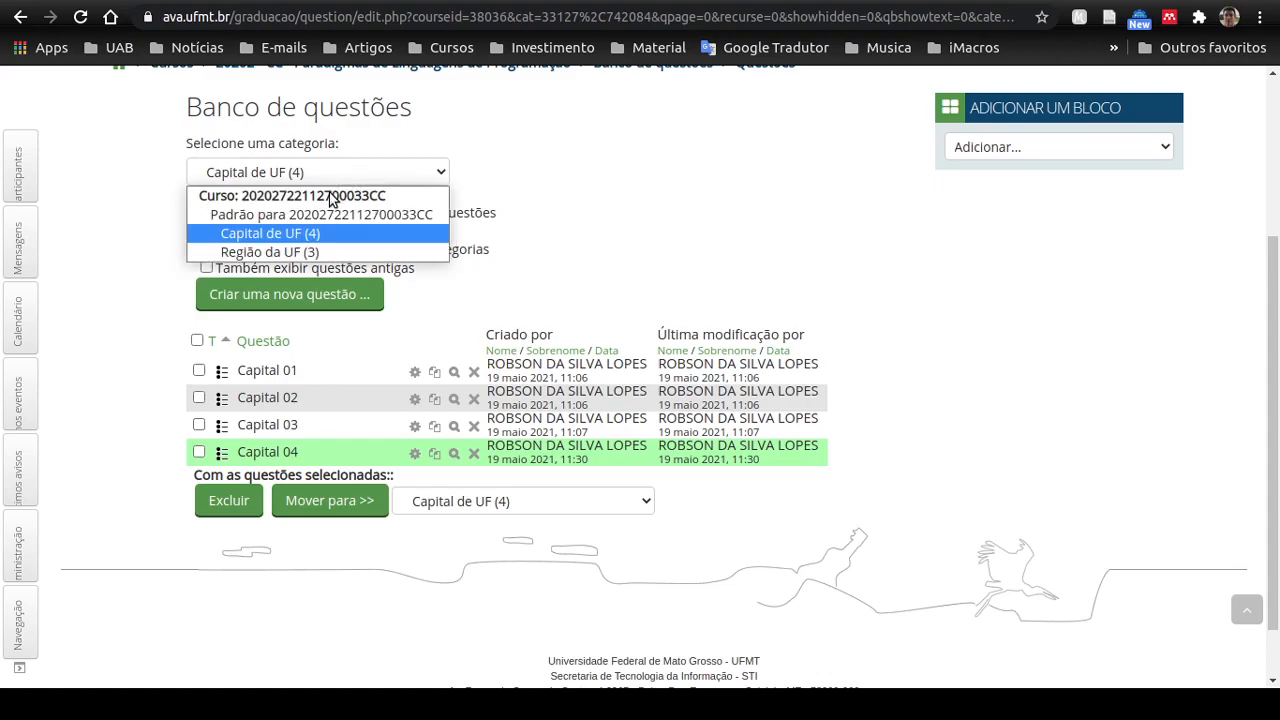
left_click(340, 252)
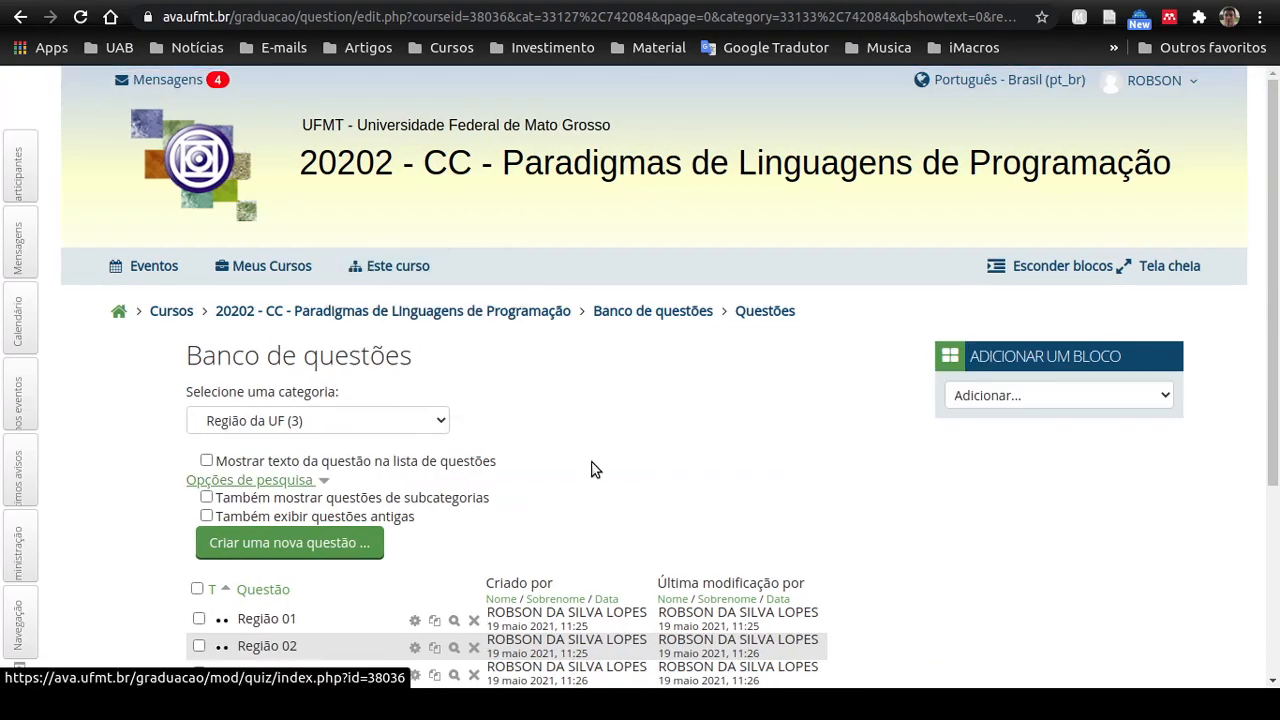
scroll(594, 466, "down", 3)
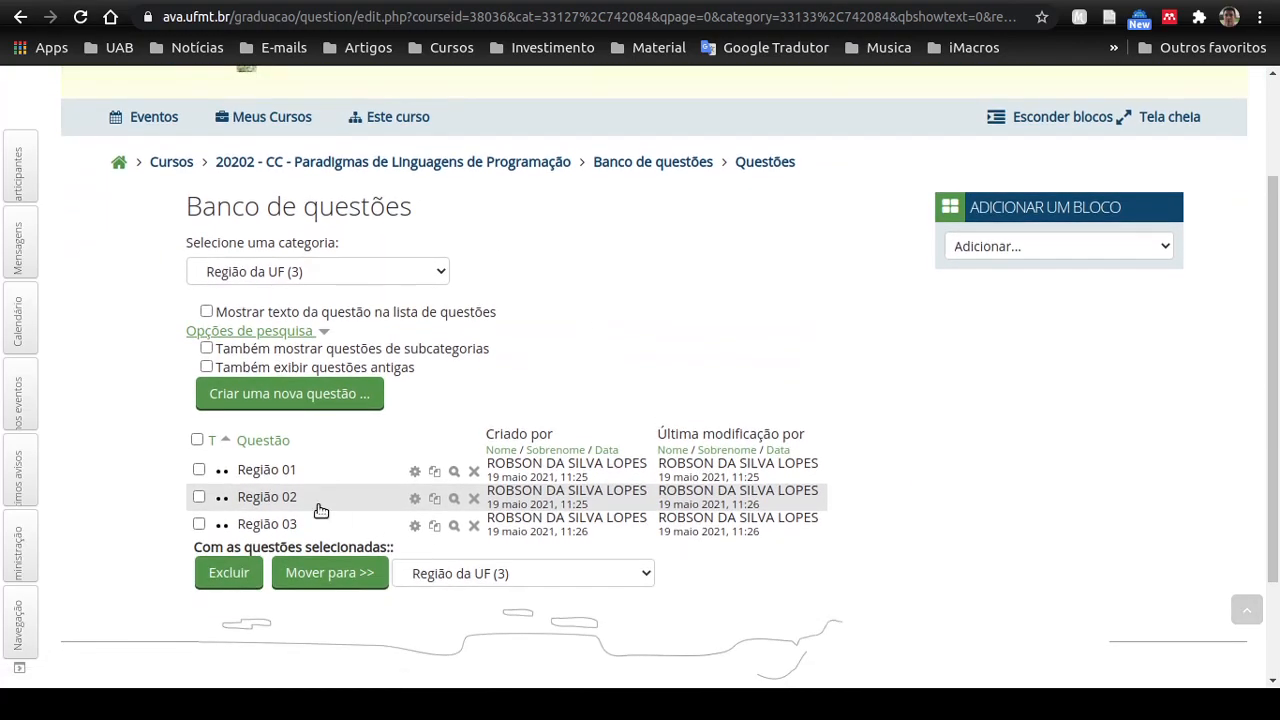
left_click(454, 471)
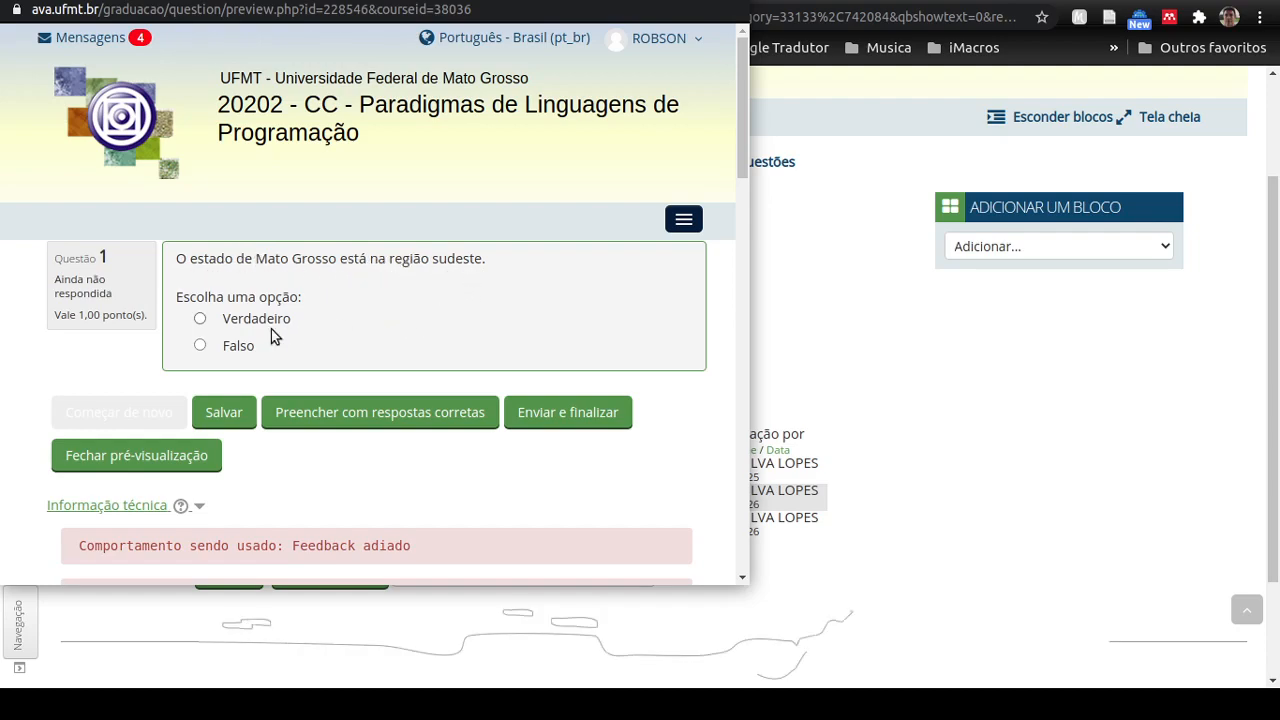
left_click(735, 1)
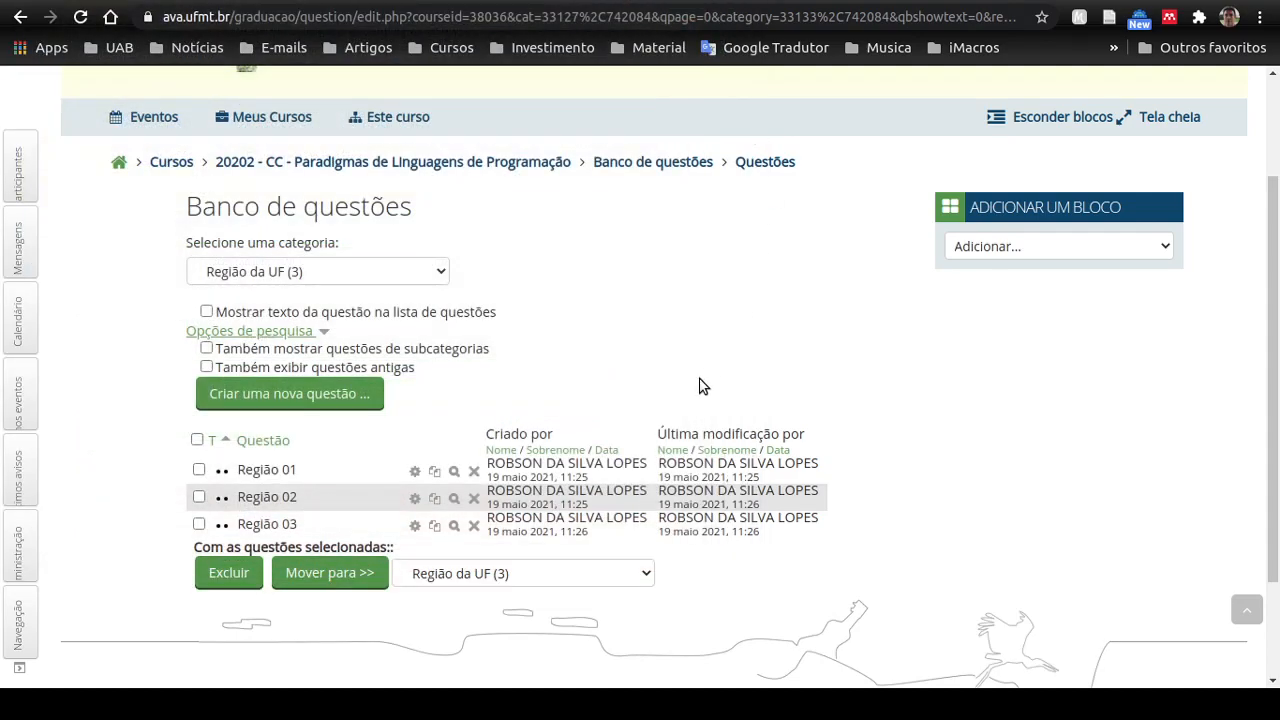
Preview the questions Região 01, Região 02 and Região 03, closing each preview after reading it
left_click(454, 474)
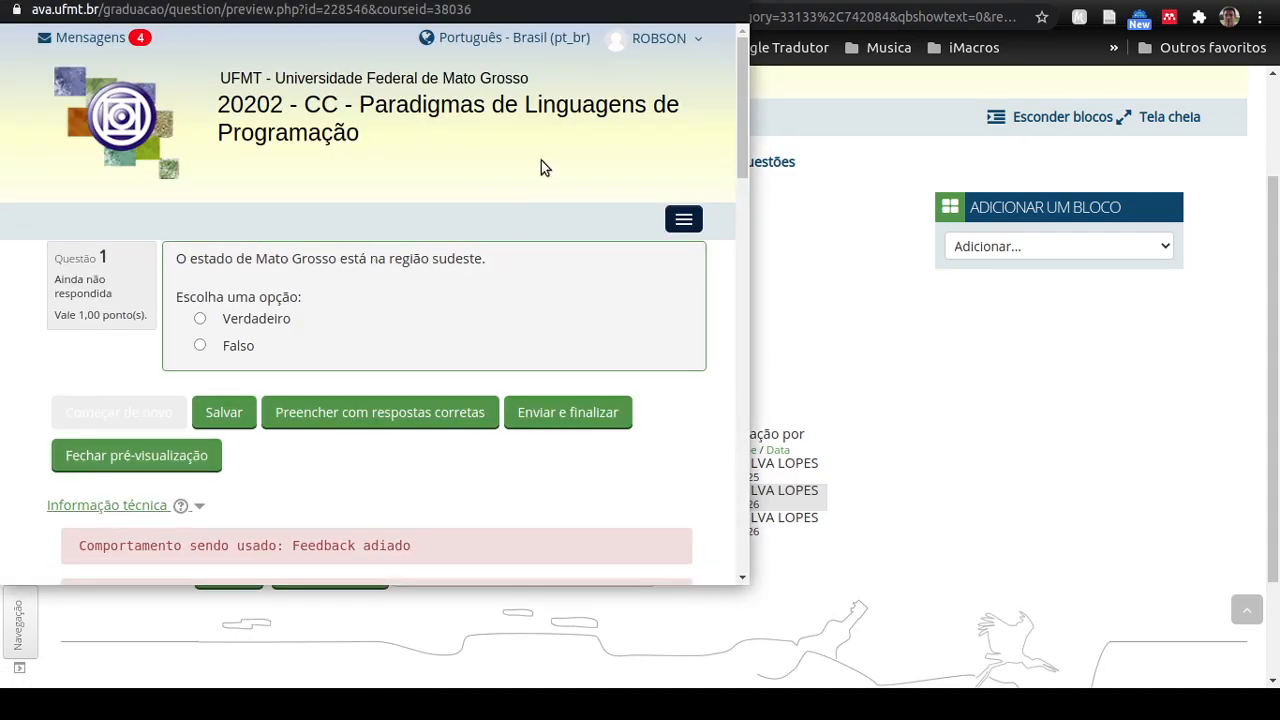
left_click(724, 4)
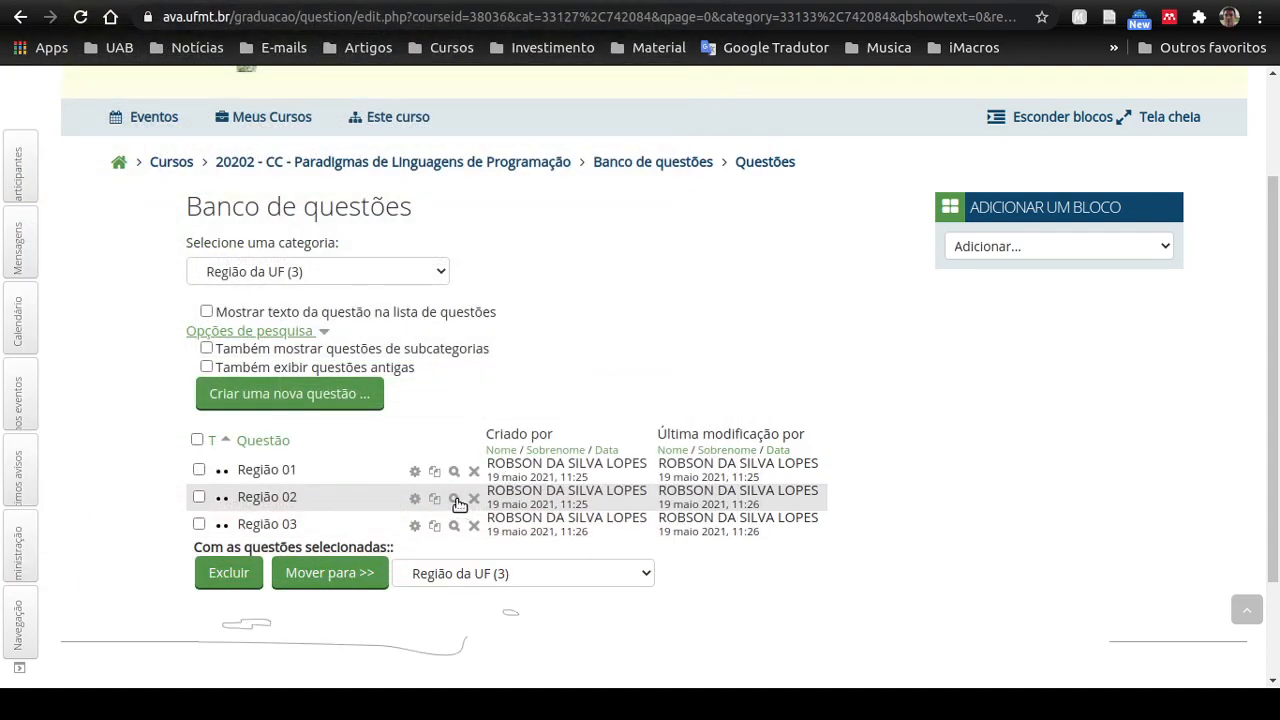
left_click(458, 500)
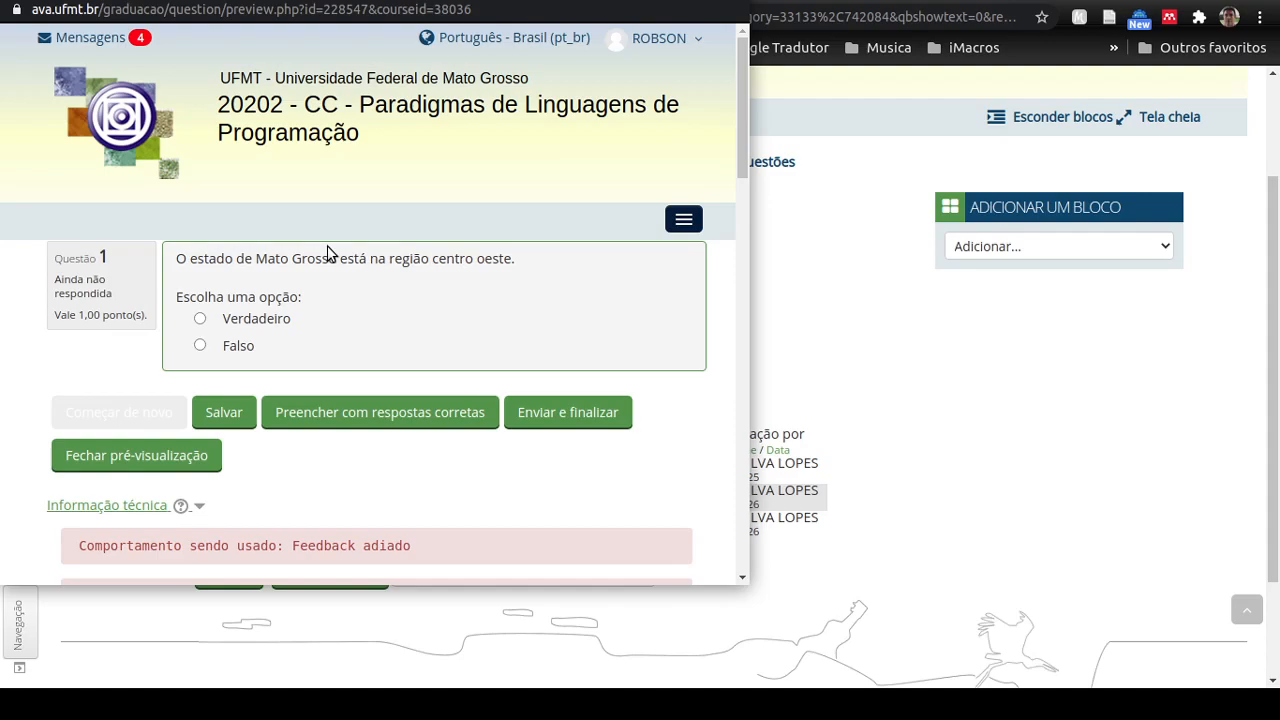
left_click(729, 2)
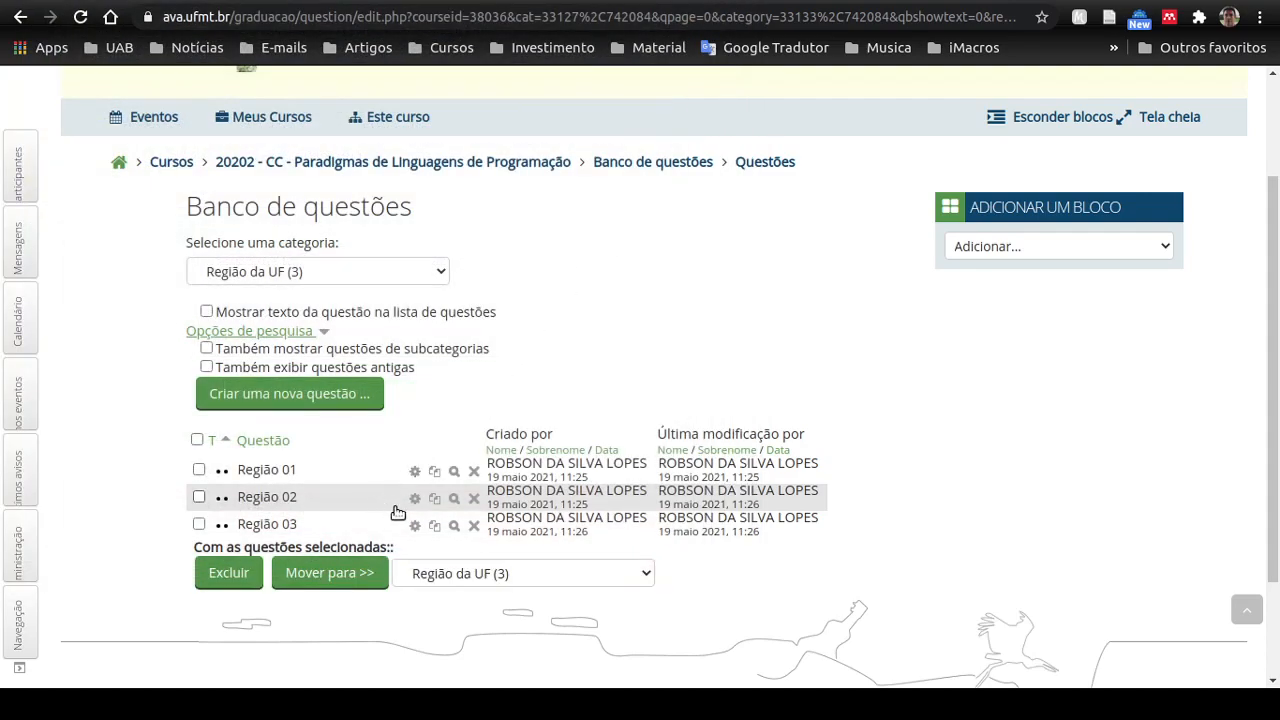
left_click(454, 527)
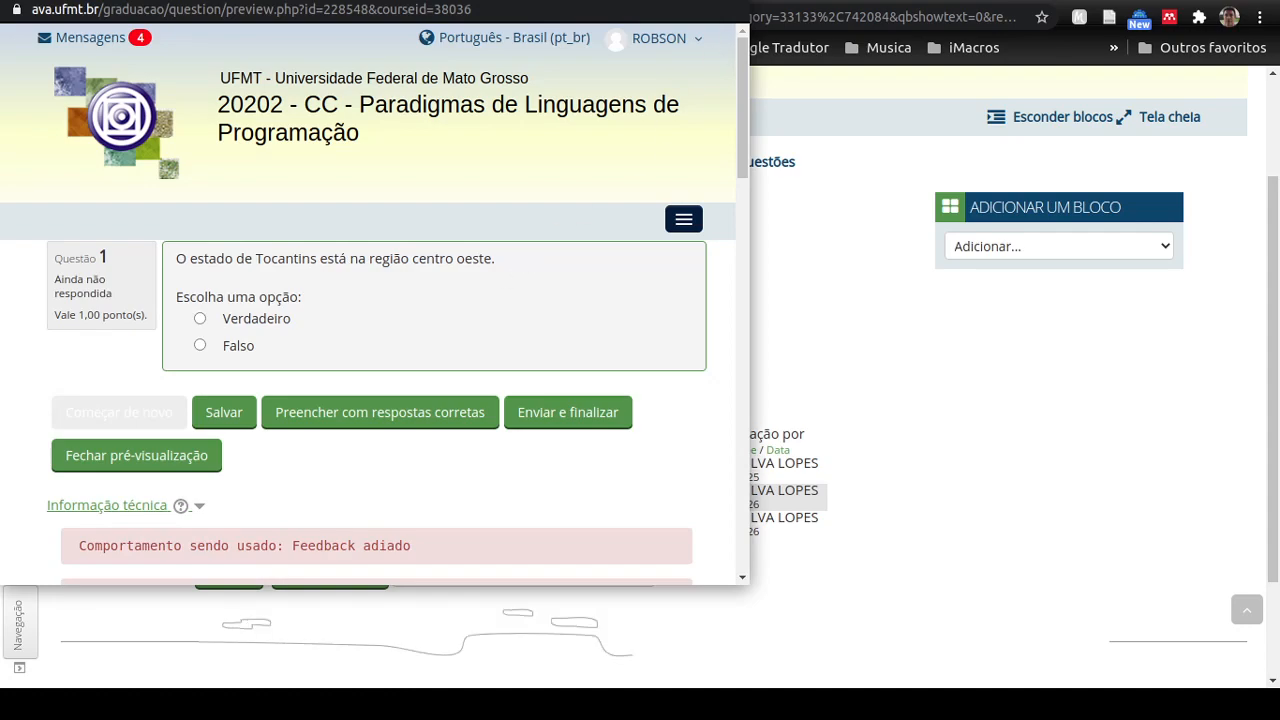
left_click(729, 2)
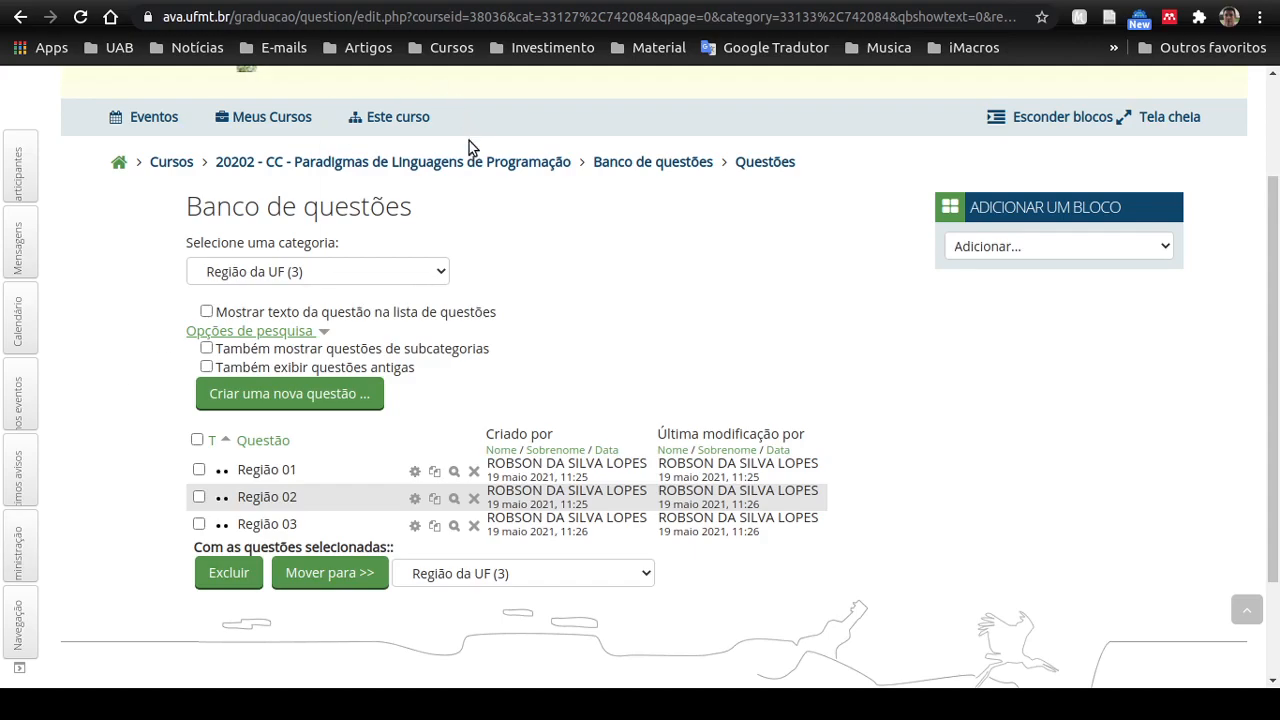
Go to the Paradigmas de Linguagens de Programação course and open the Avaliação 01 quiz for editing its questions
left_click(497, 165)
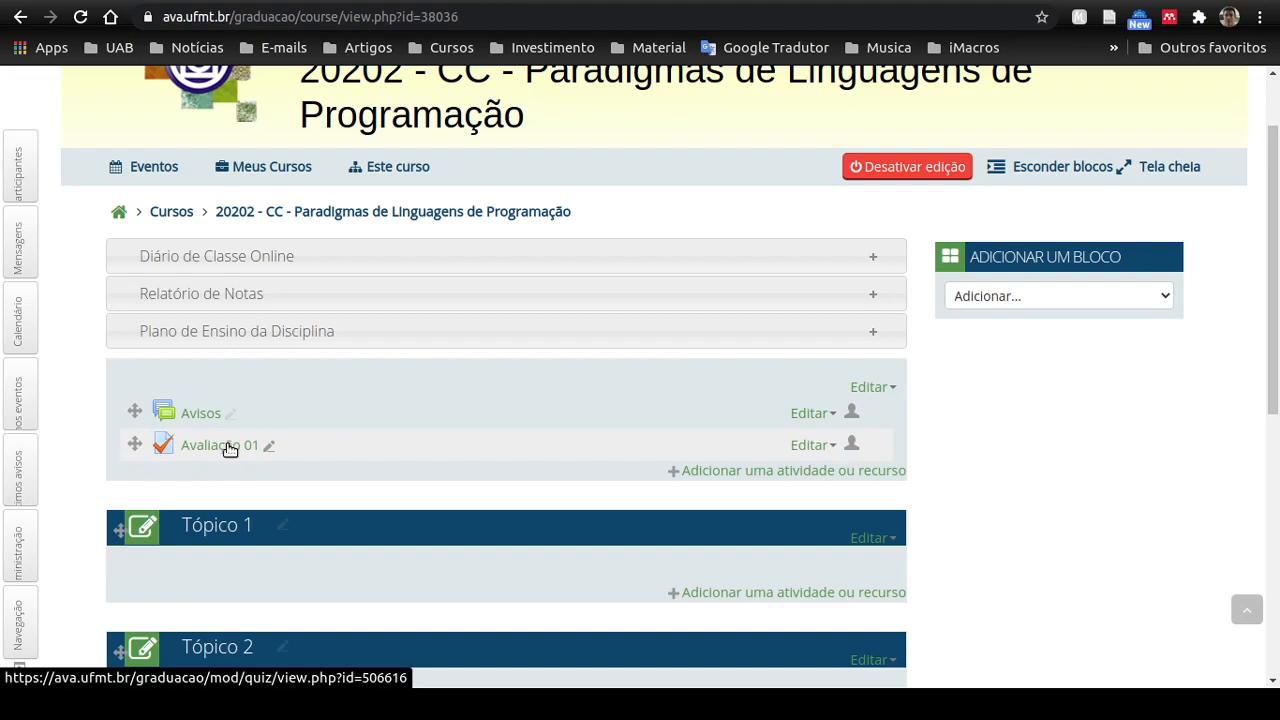
left_click(815, 445)
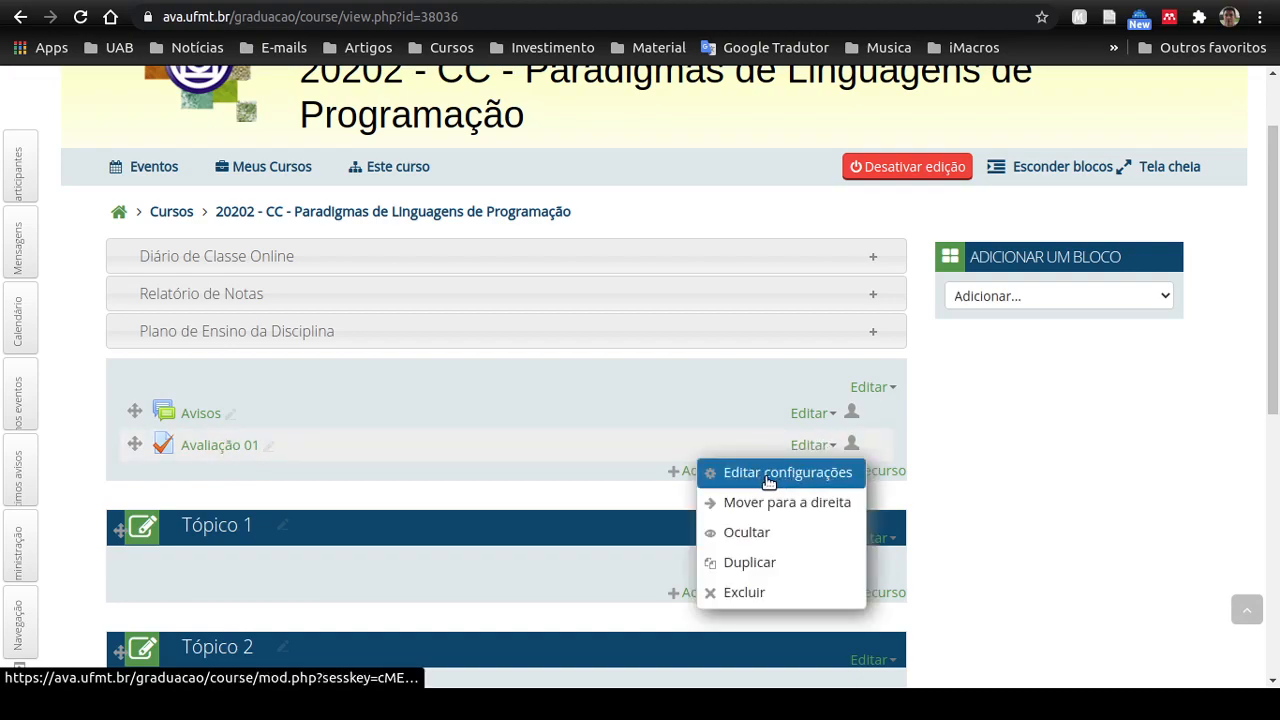
left_click(405, 475)
left_click(188, 446)
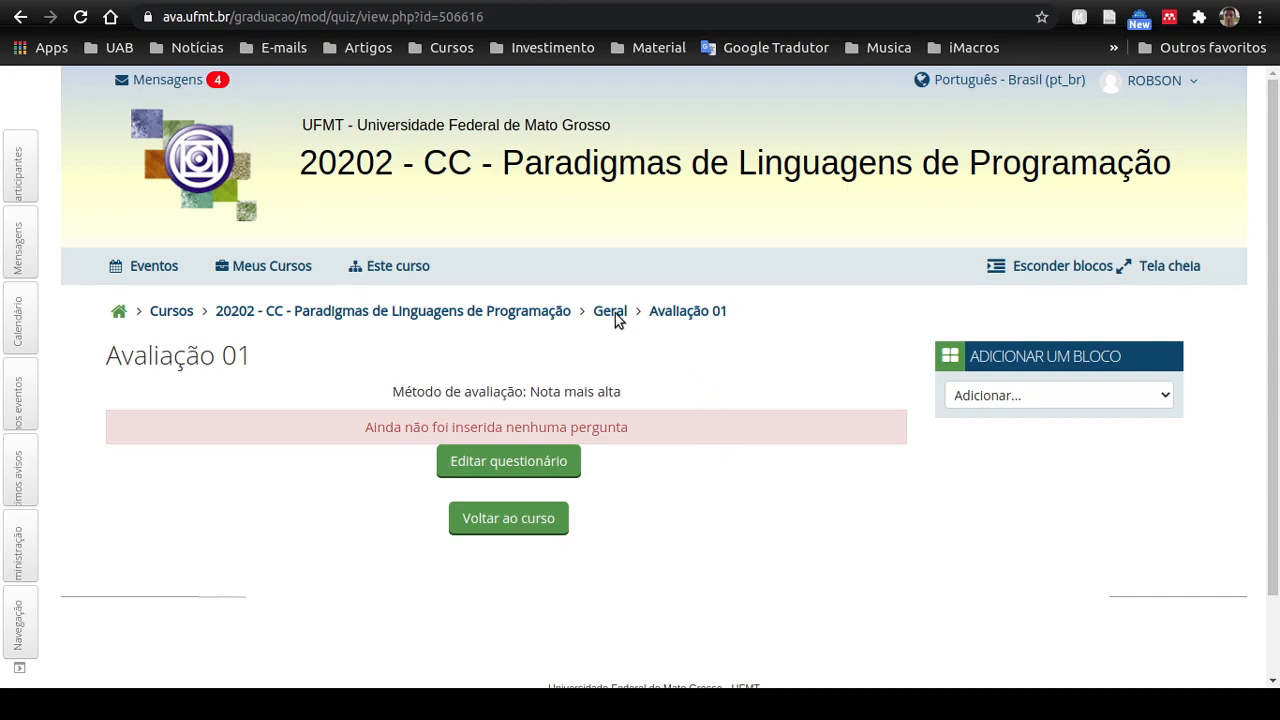
left_click(26, 533)
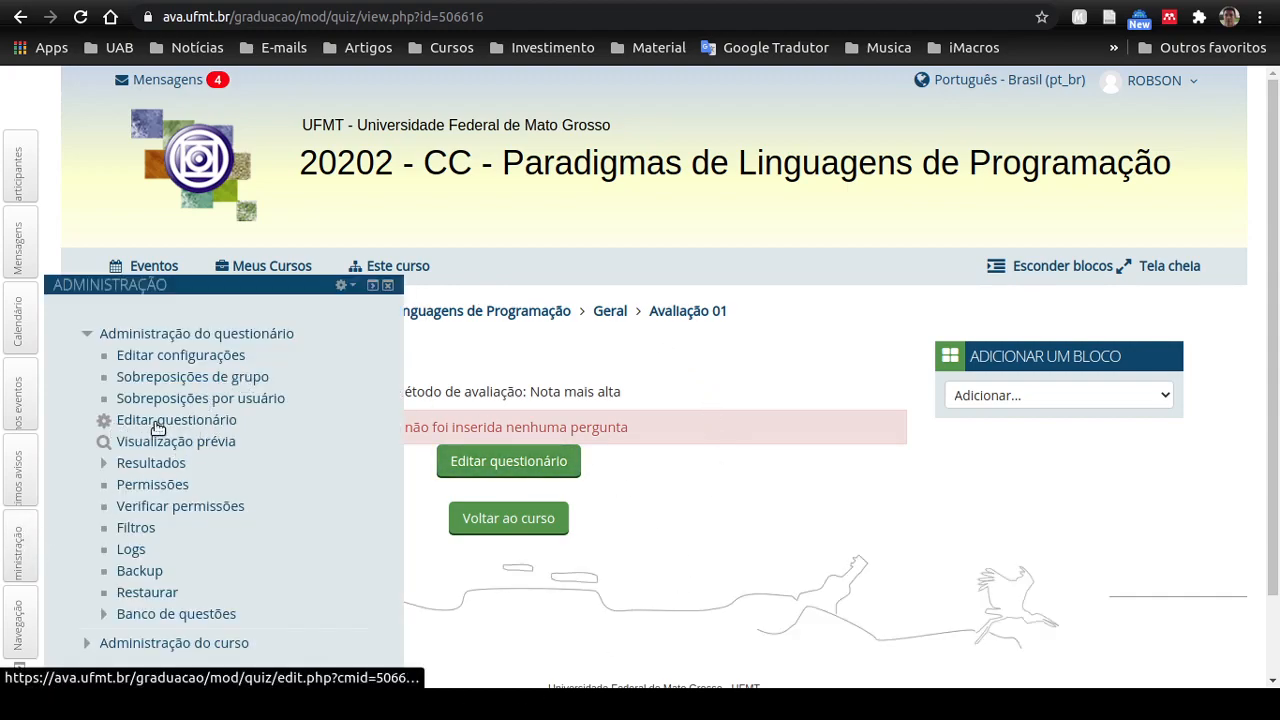
left_click(200, 428)
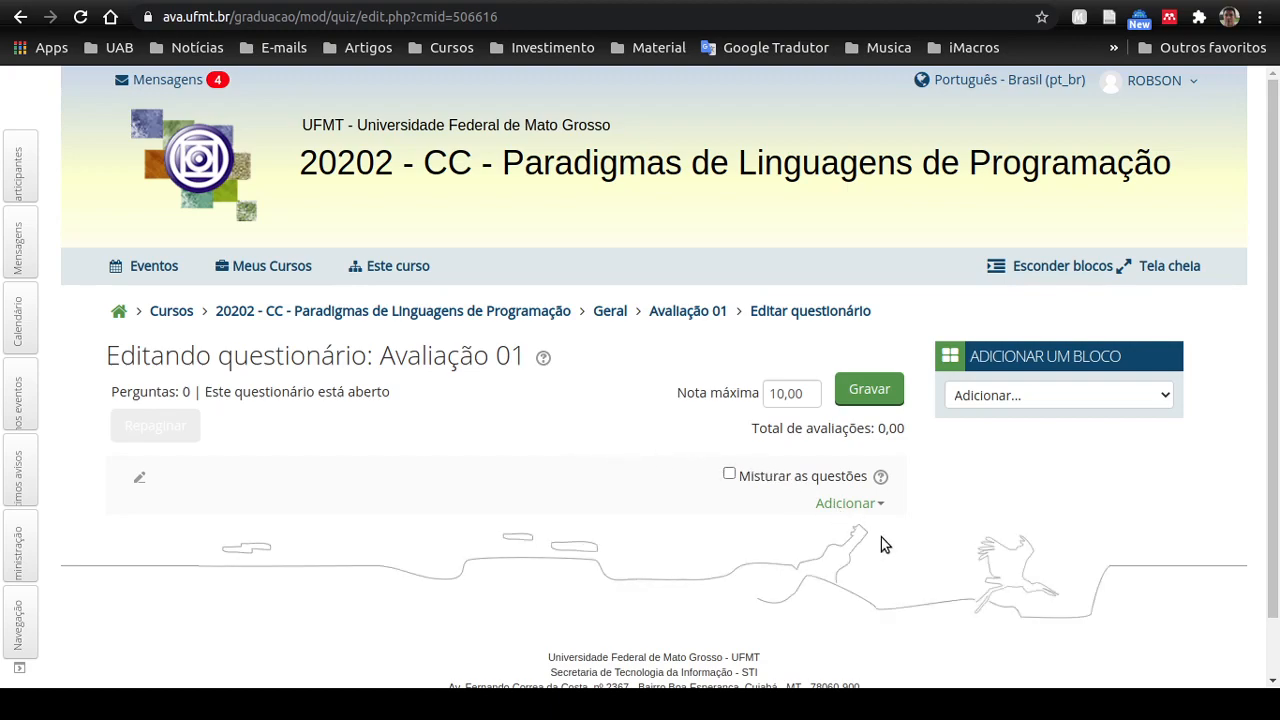
left_click(866, 507)
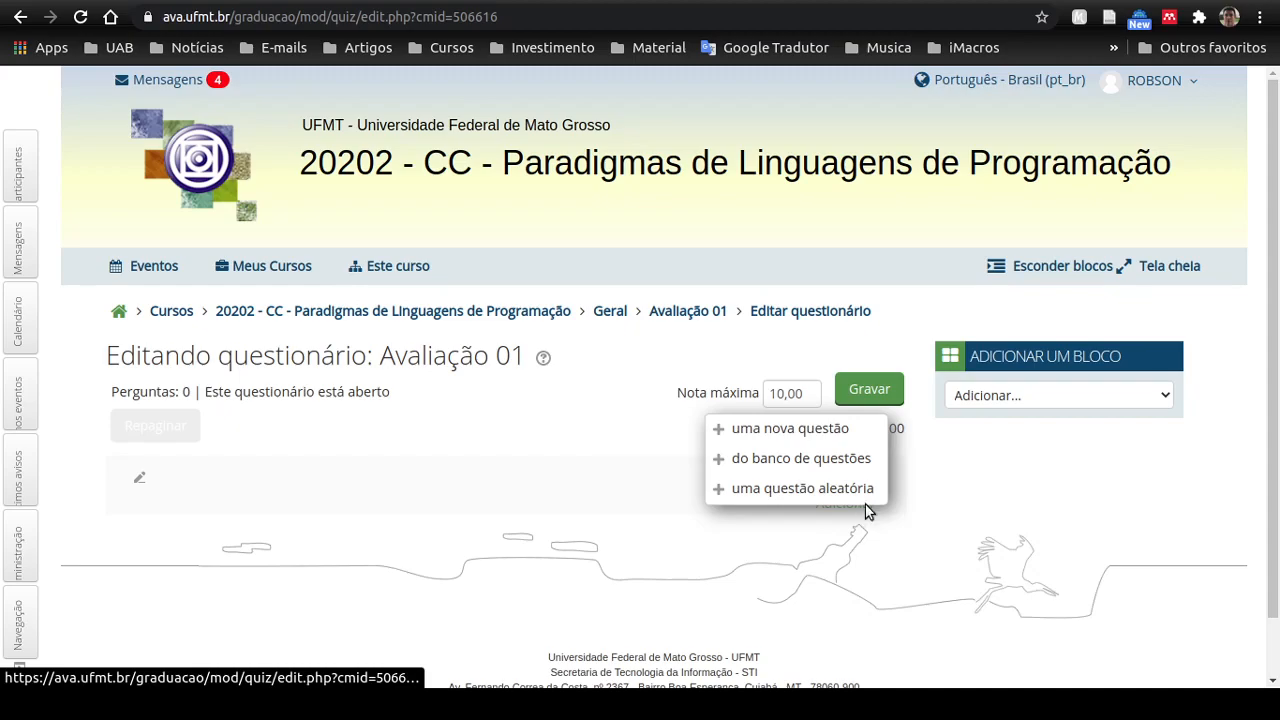
left_click(788, 430)
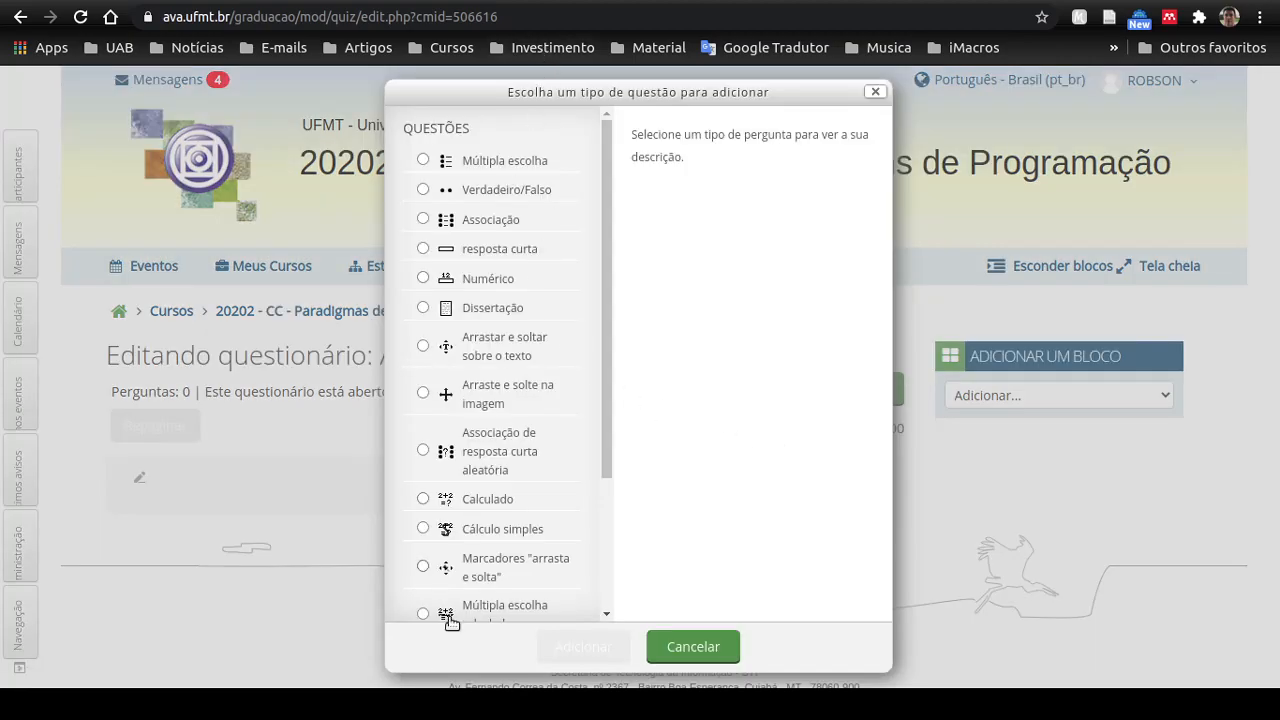
left_click(877, 93)
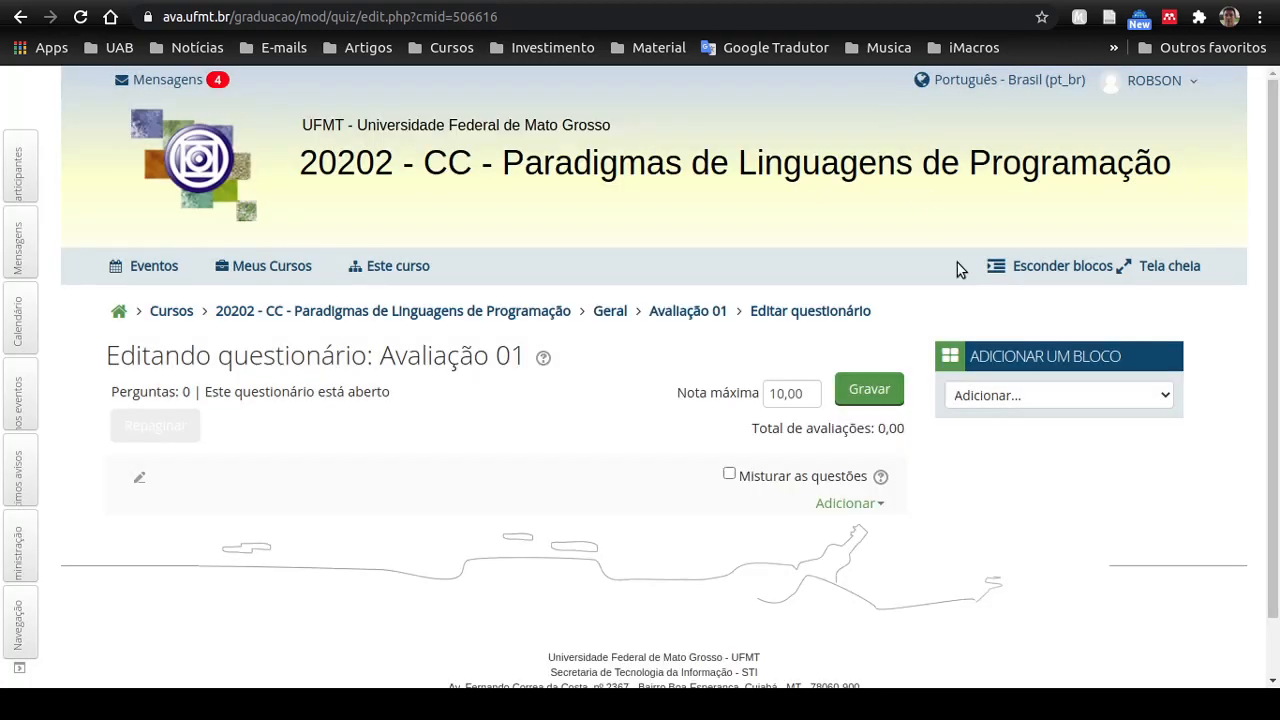
Add question Região 01 from the question bank's Região da UF category to the quiz, and remove it from the quiz again
left_click(860, 505)
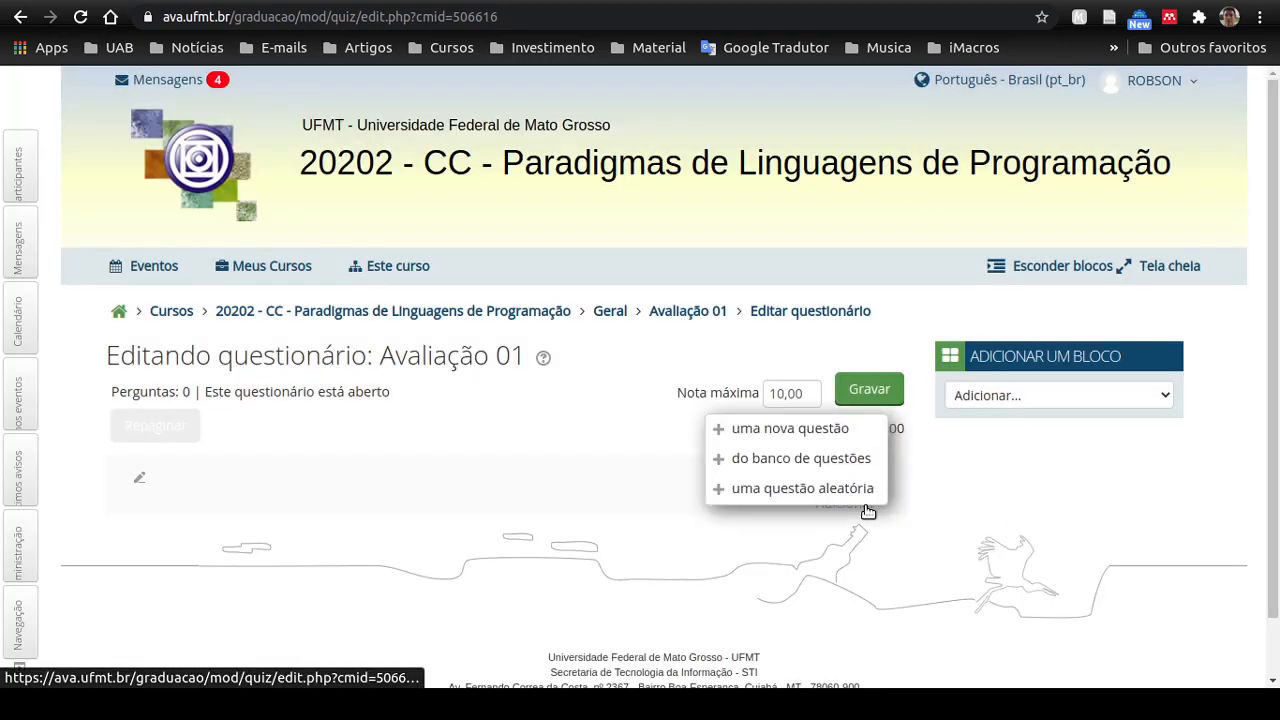
left_click(779, 460)
left_click(255, 355)
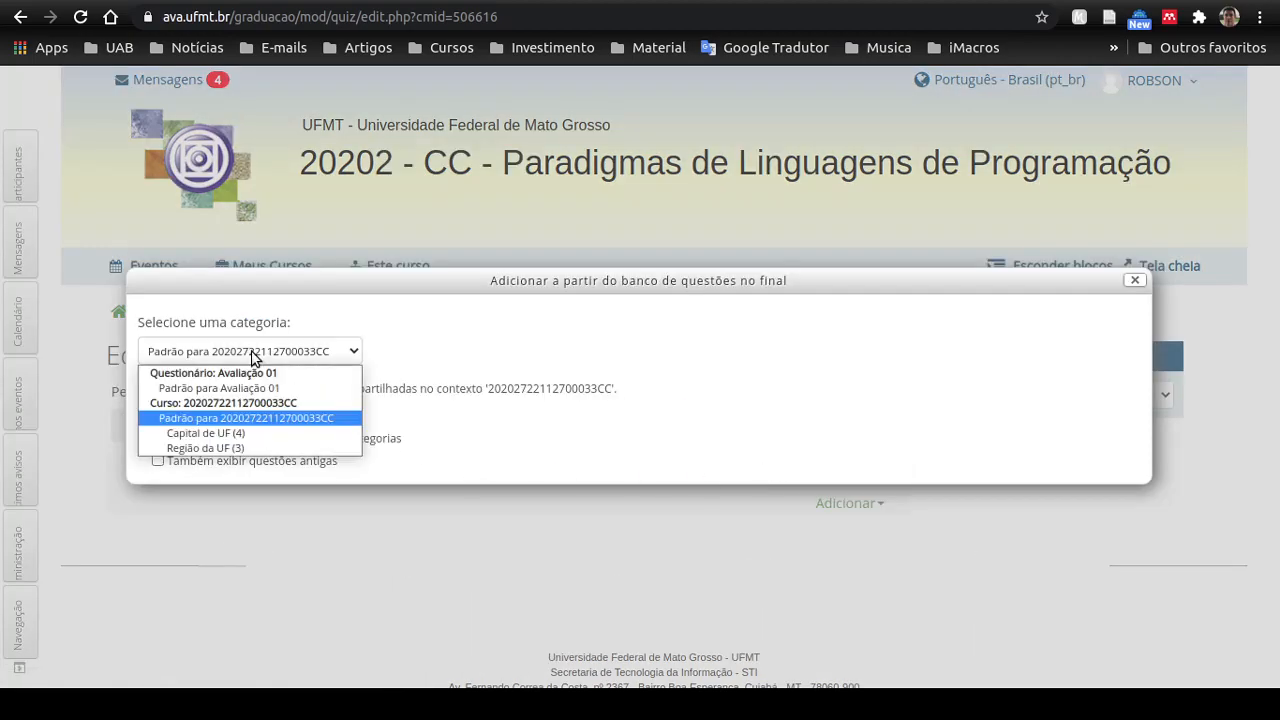
left_click(250, 448)
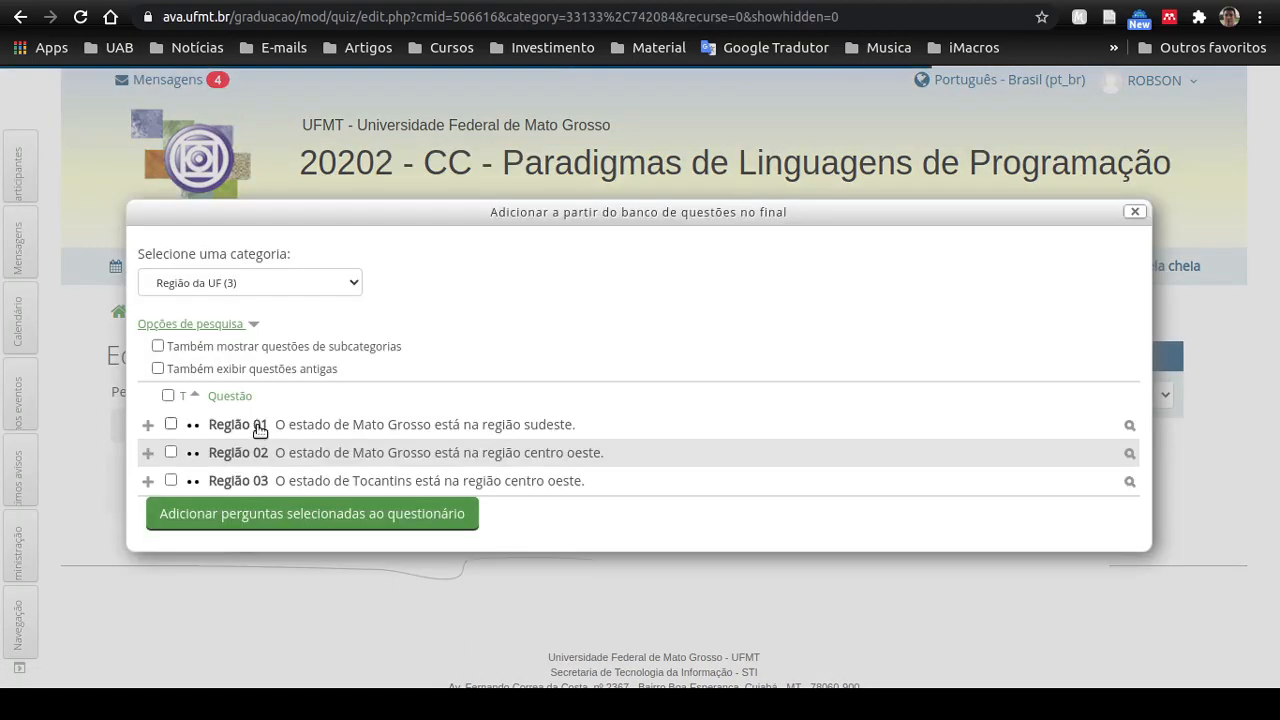
left_click(171, 424)
left_click(362, 512)
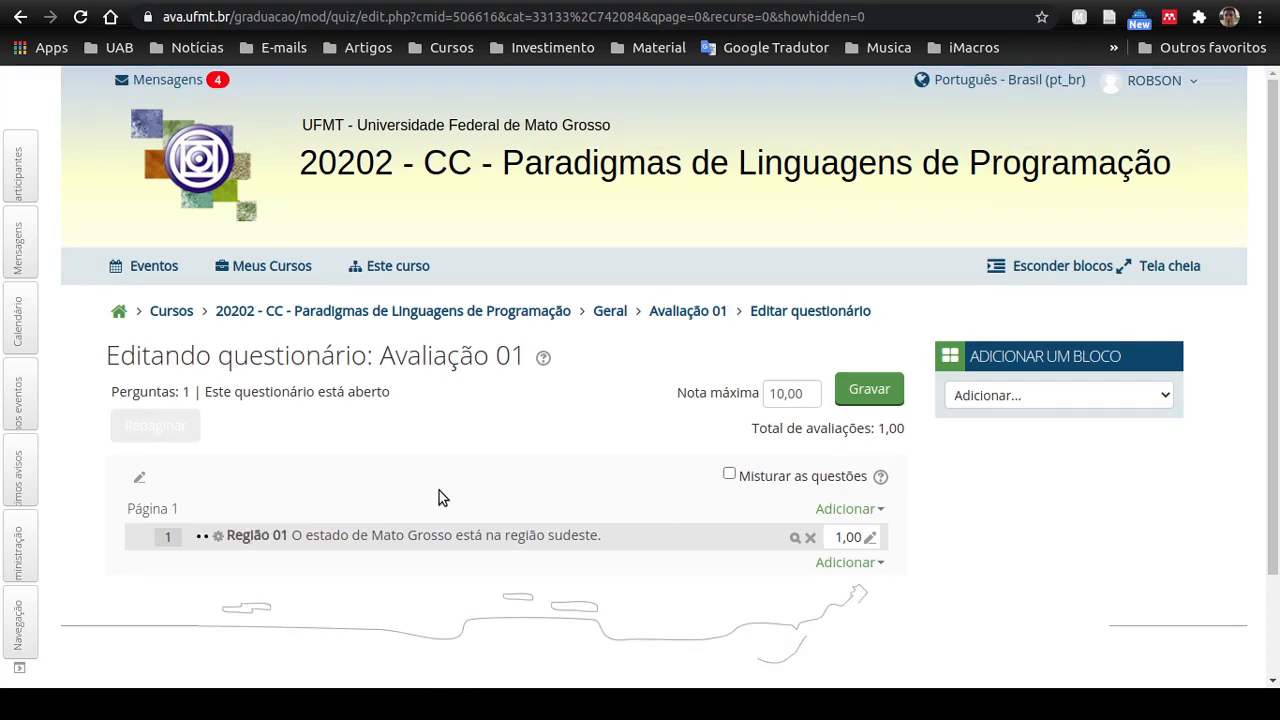
left_click(810, 538)
left_click(589, 483)
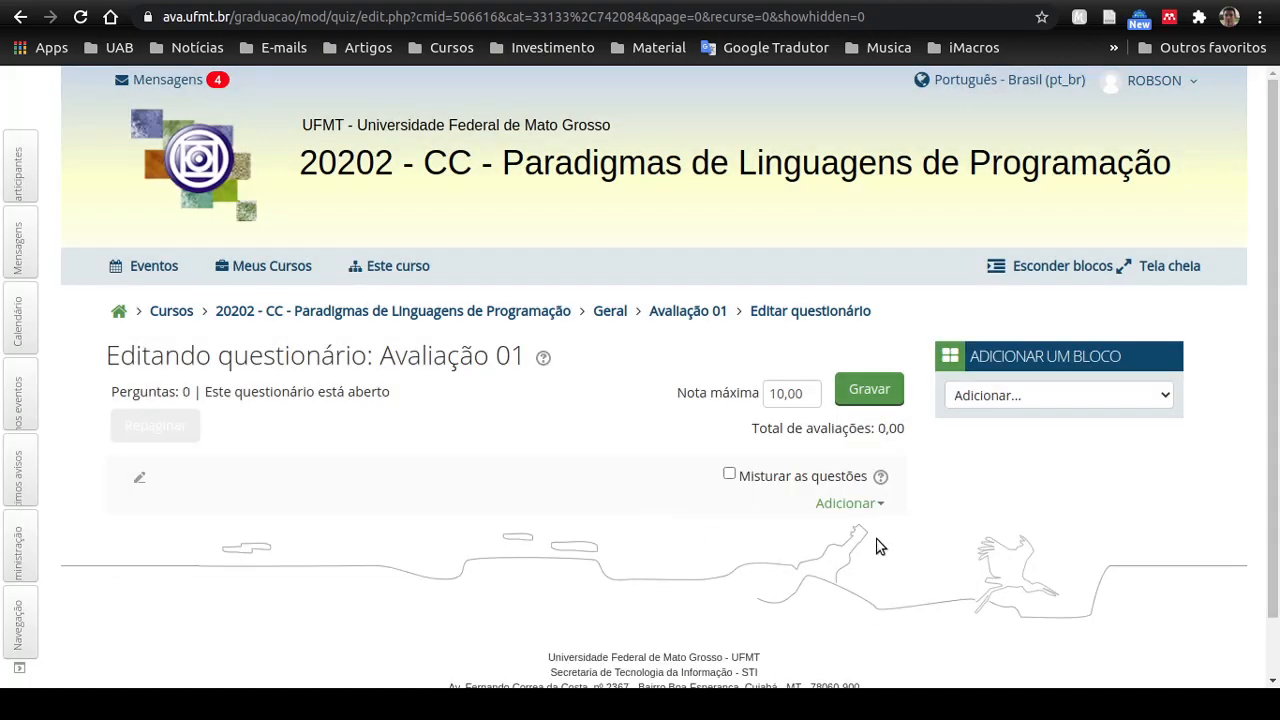
Add 1 random question from the existing category Capital de UF to the Avaliação 01 quiz
left_click(852, 504)
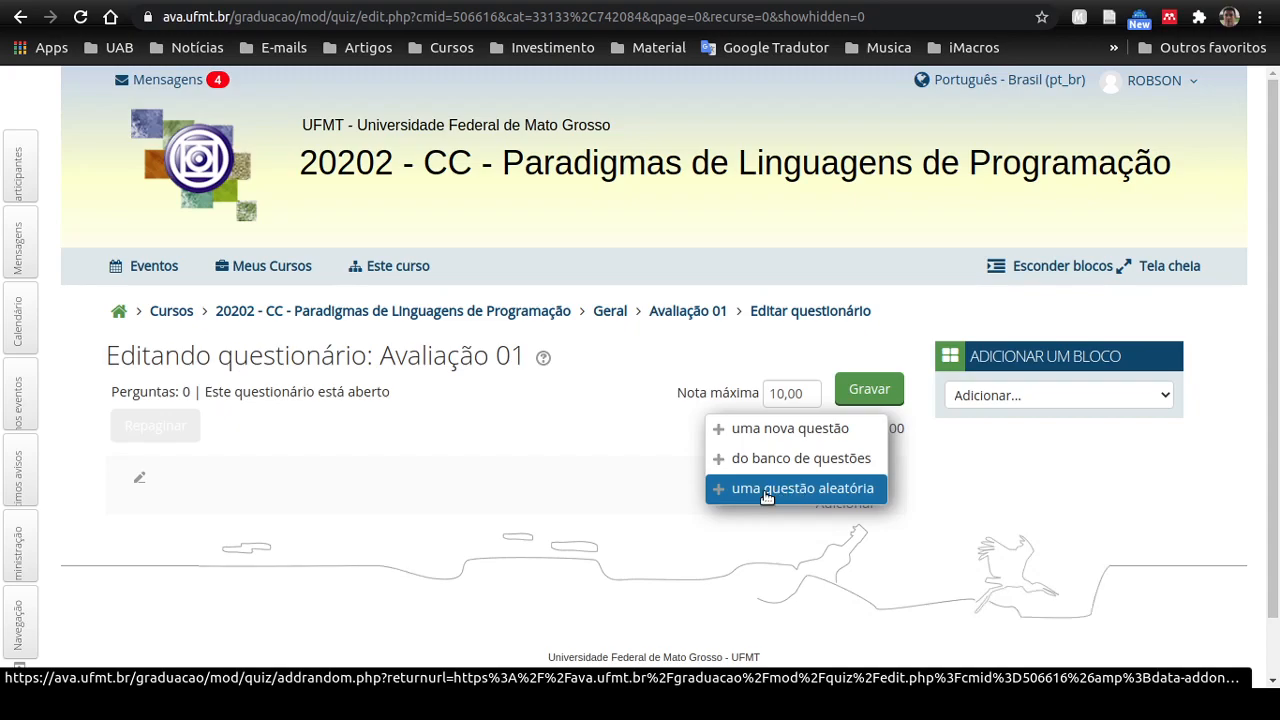
left_click(818, 494)
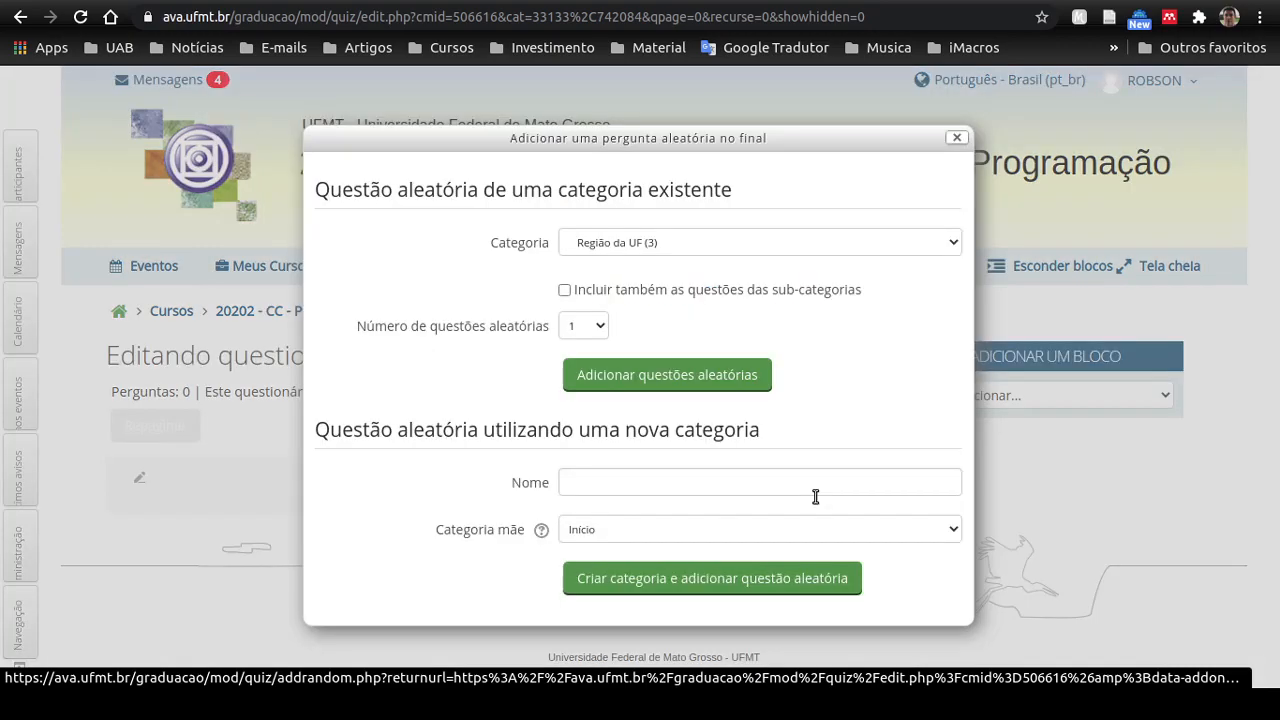
left_click(629, 243)
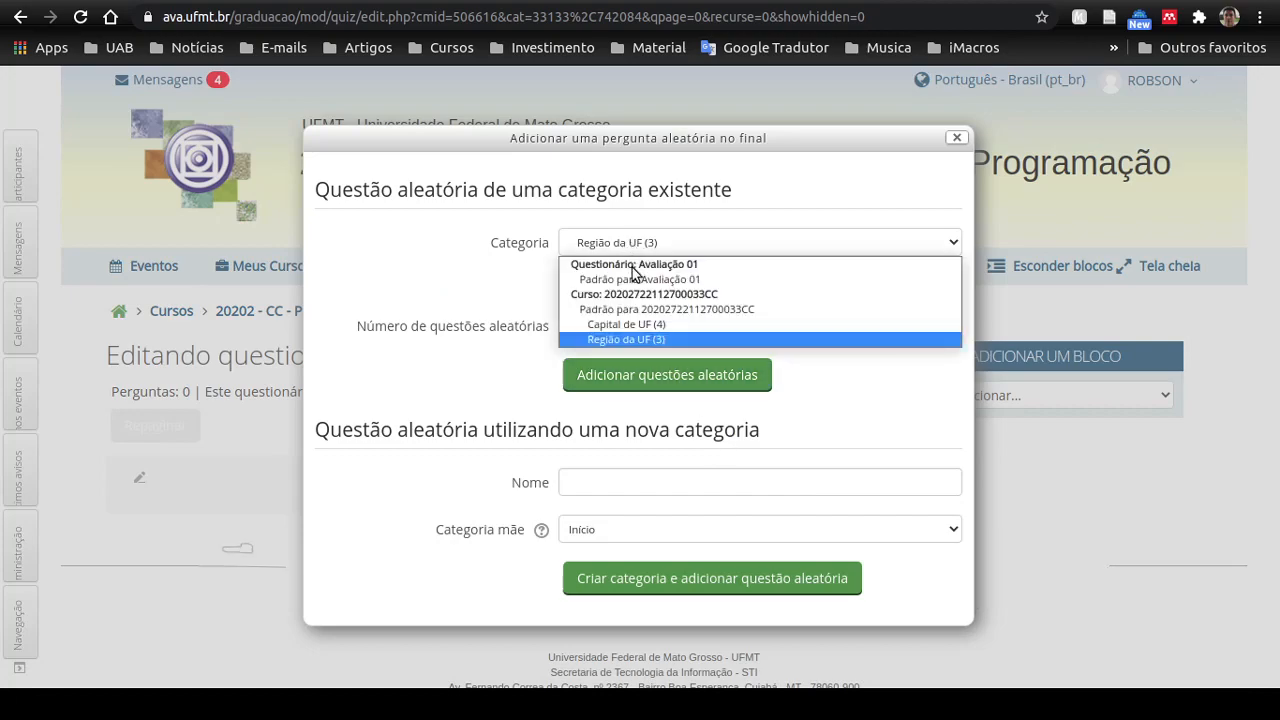
left_click(645, 325)
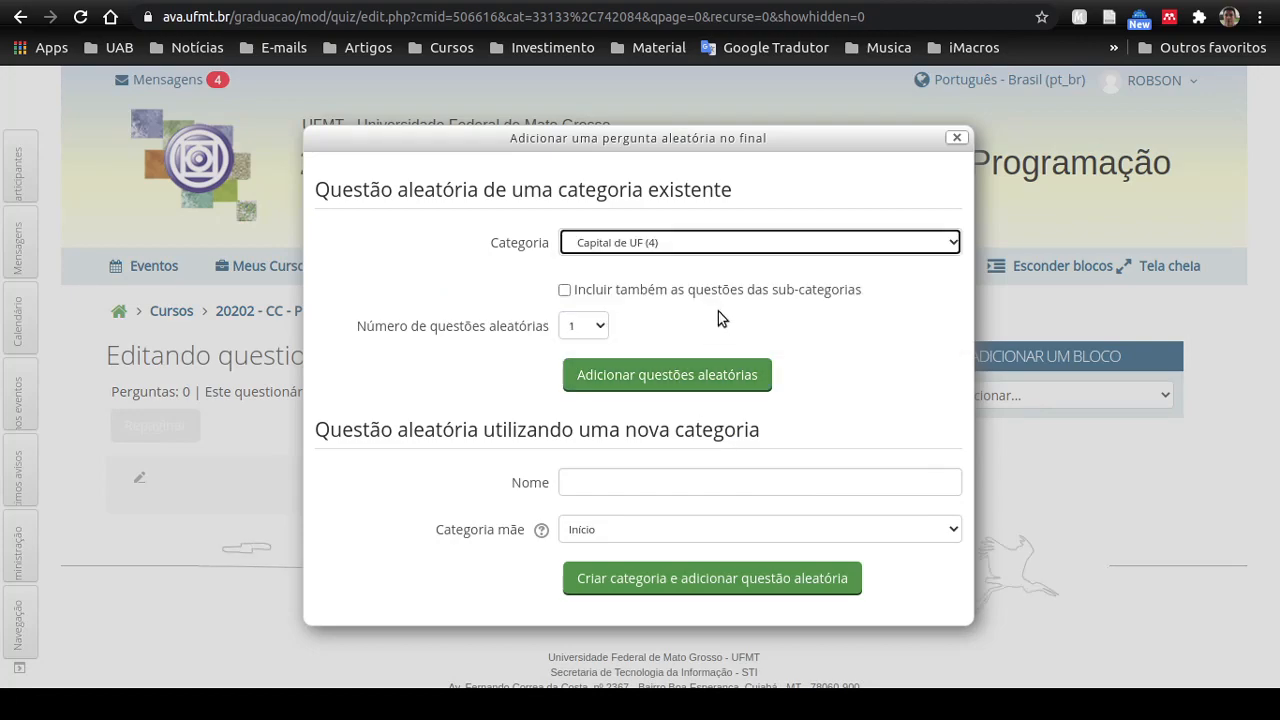
left_click(589, 333)
left_click(576, 345)
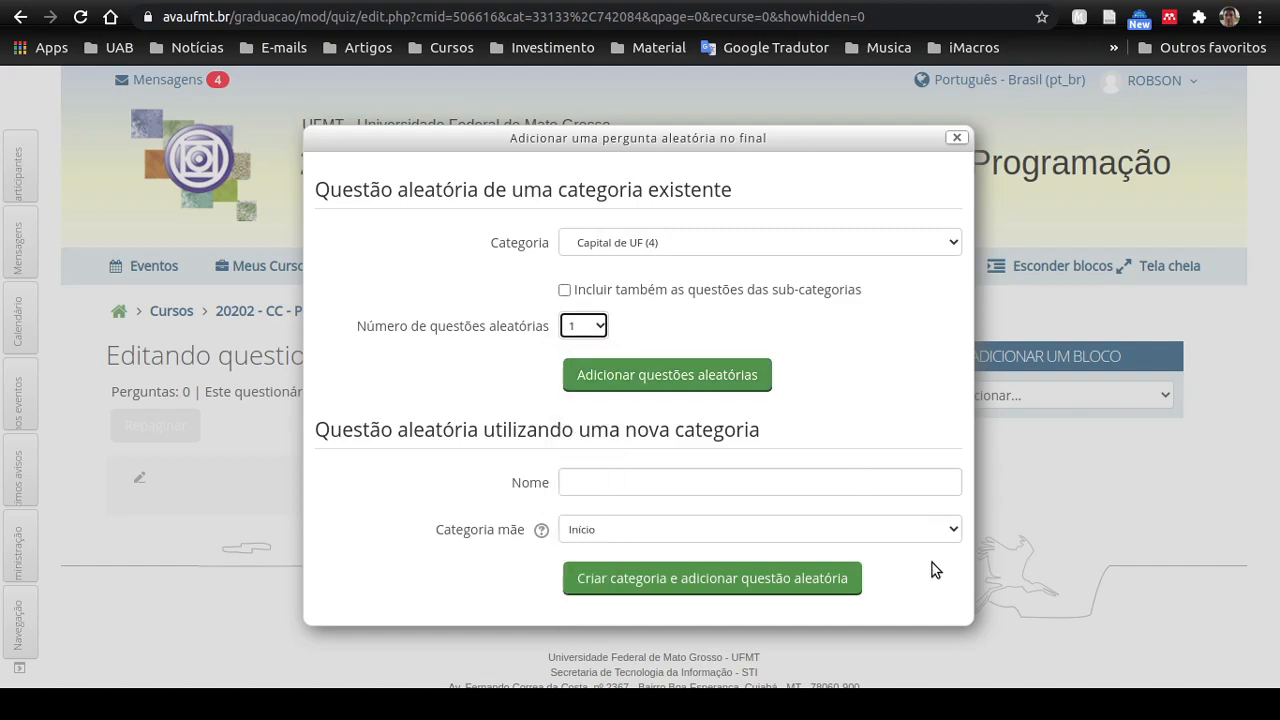
left_click(682, 380)
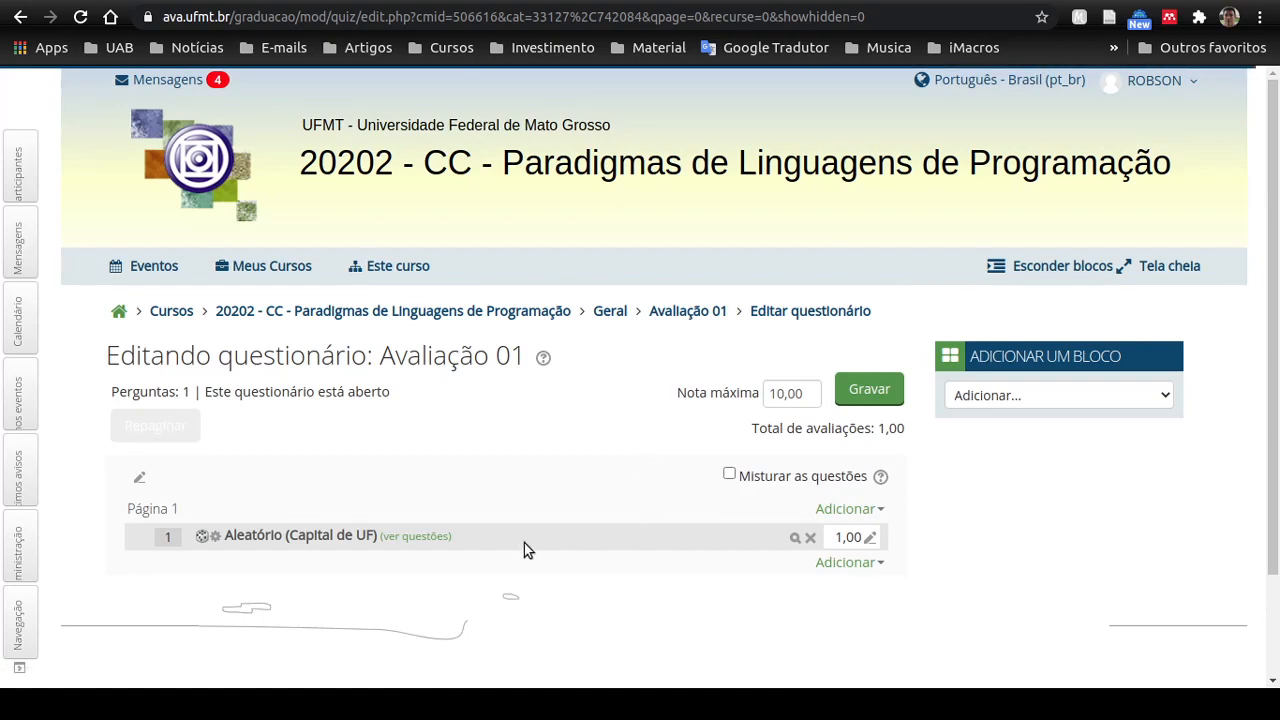
Preview the random Capital de UF question twice to compare which question is drawn, and return to the quiz editing page
left_click_drag(223, 535, 361, 535)
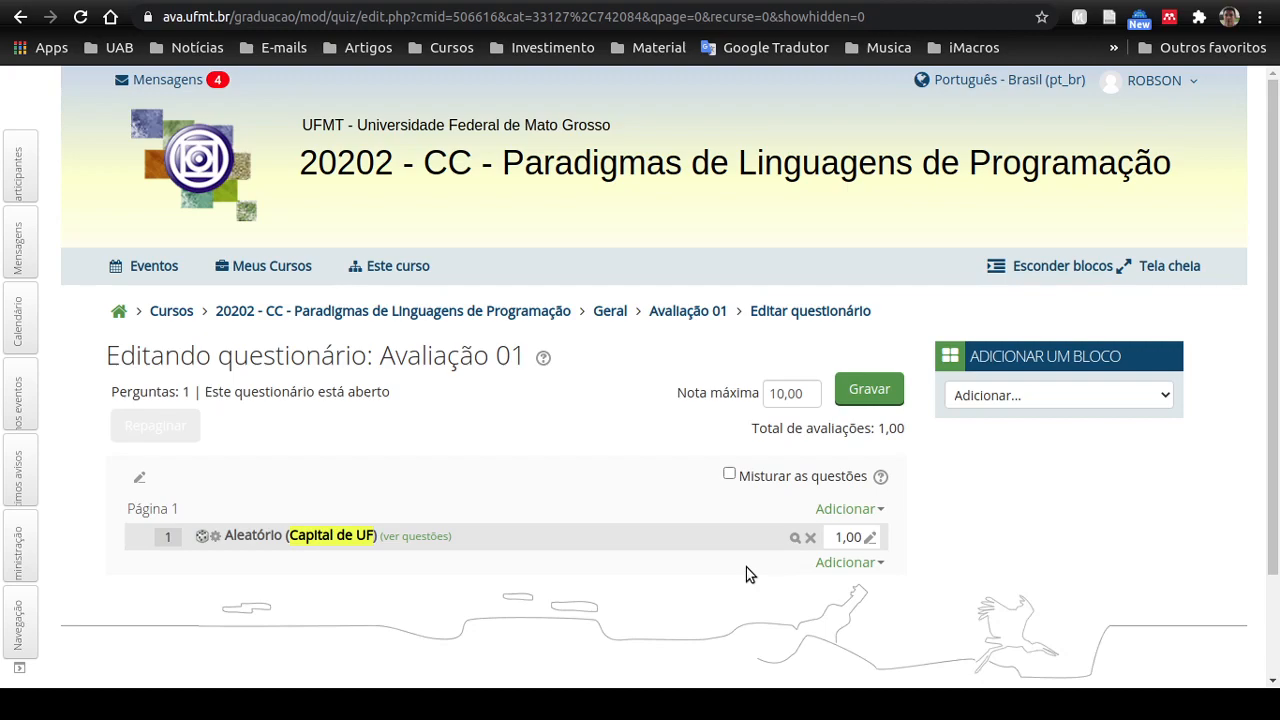
left_click(796, 537)
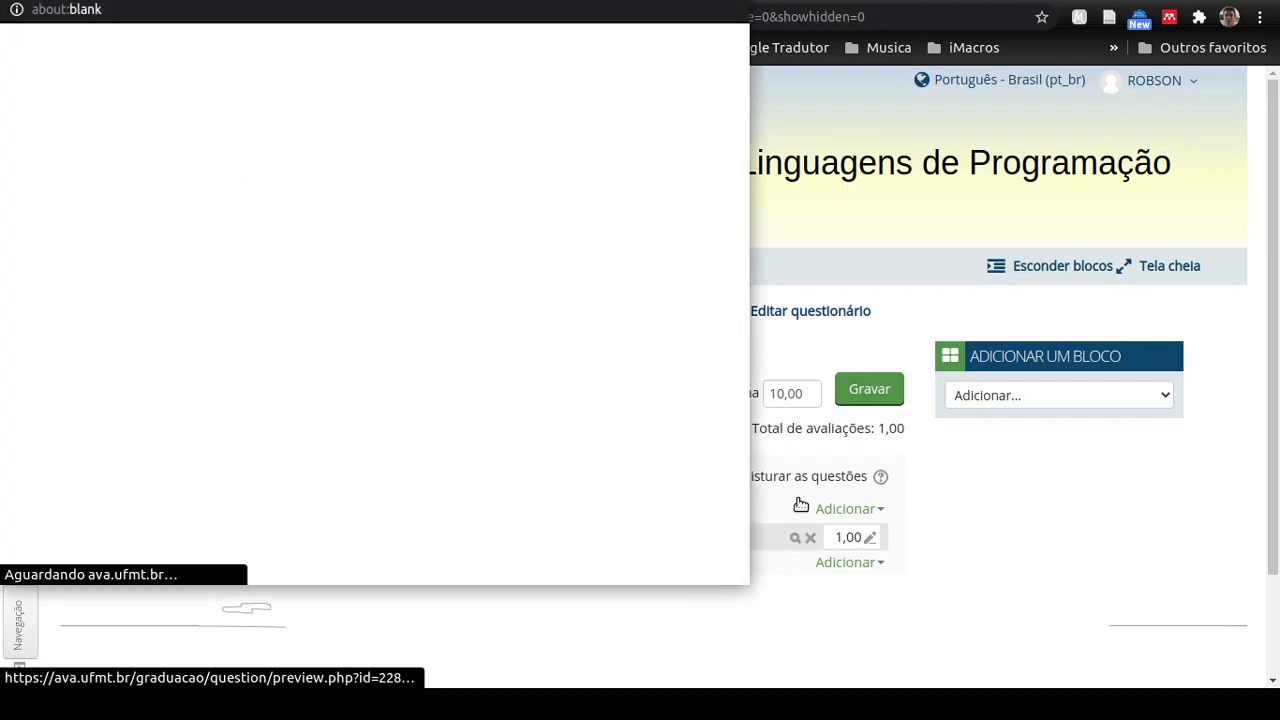
left_click_drag(363, 258, 414, 260)
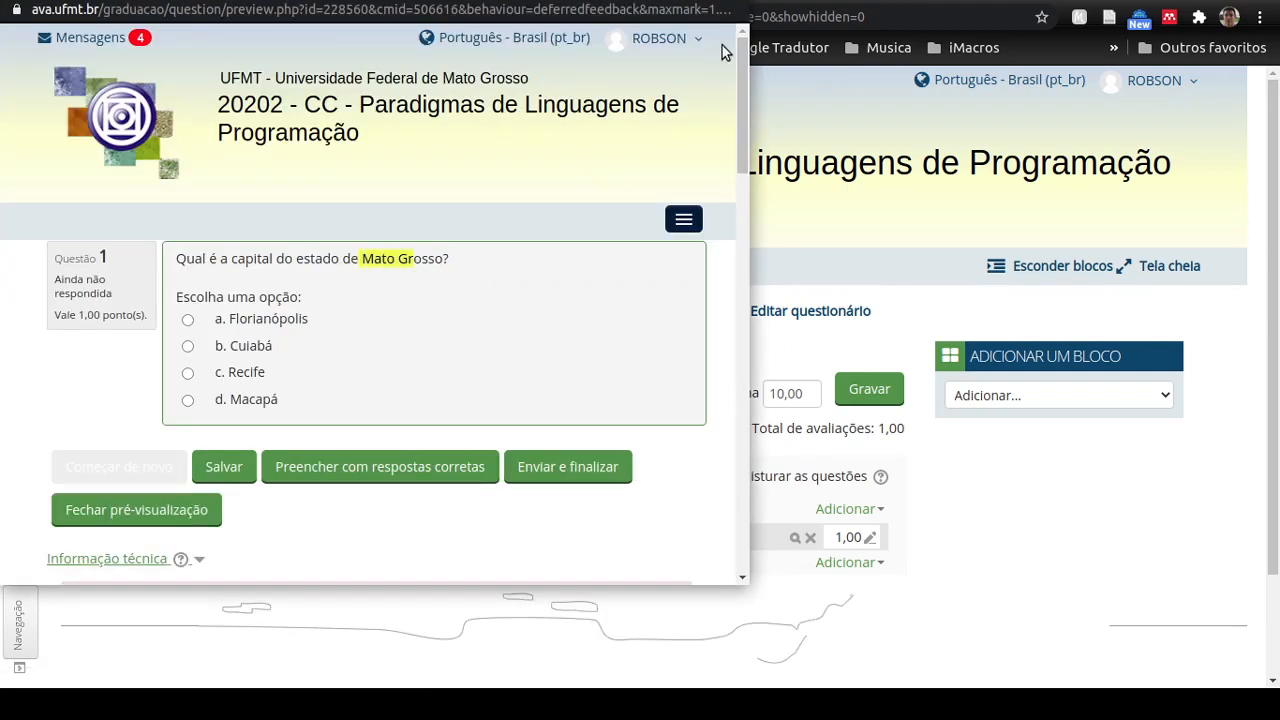
left_click(794, 595)
left_click(796, 537)
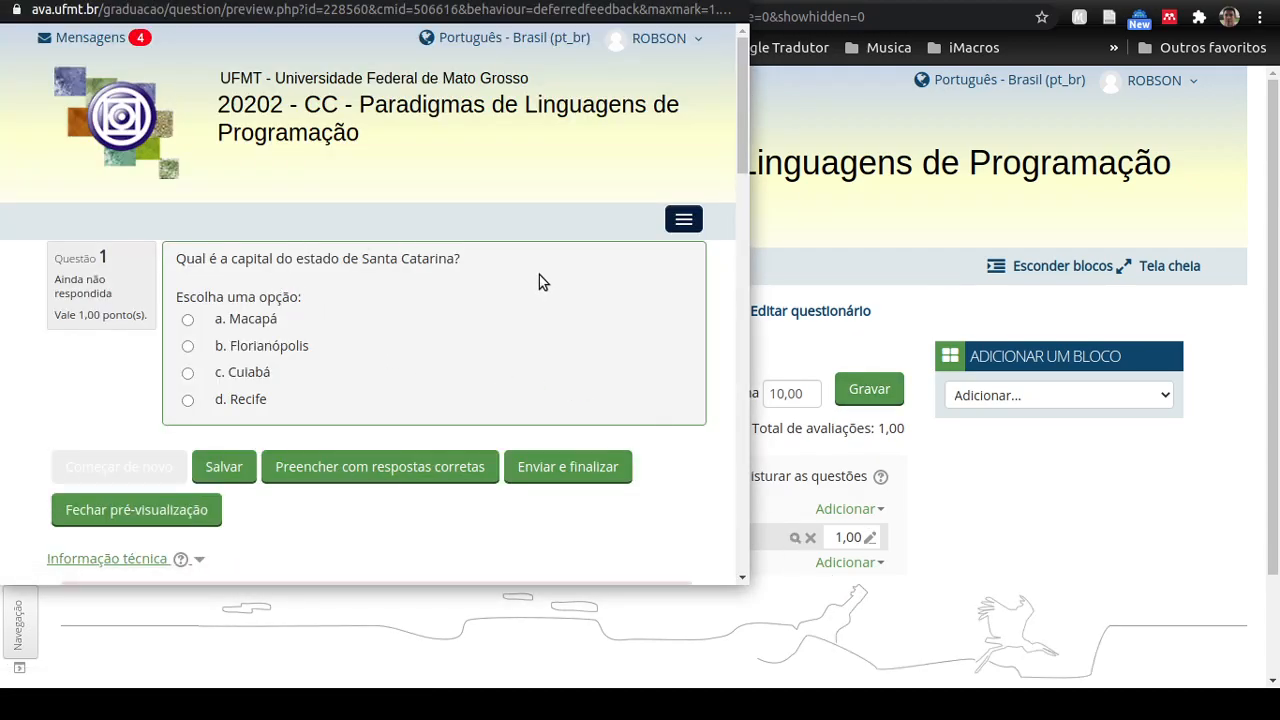
key("alt+Tab")
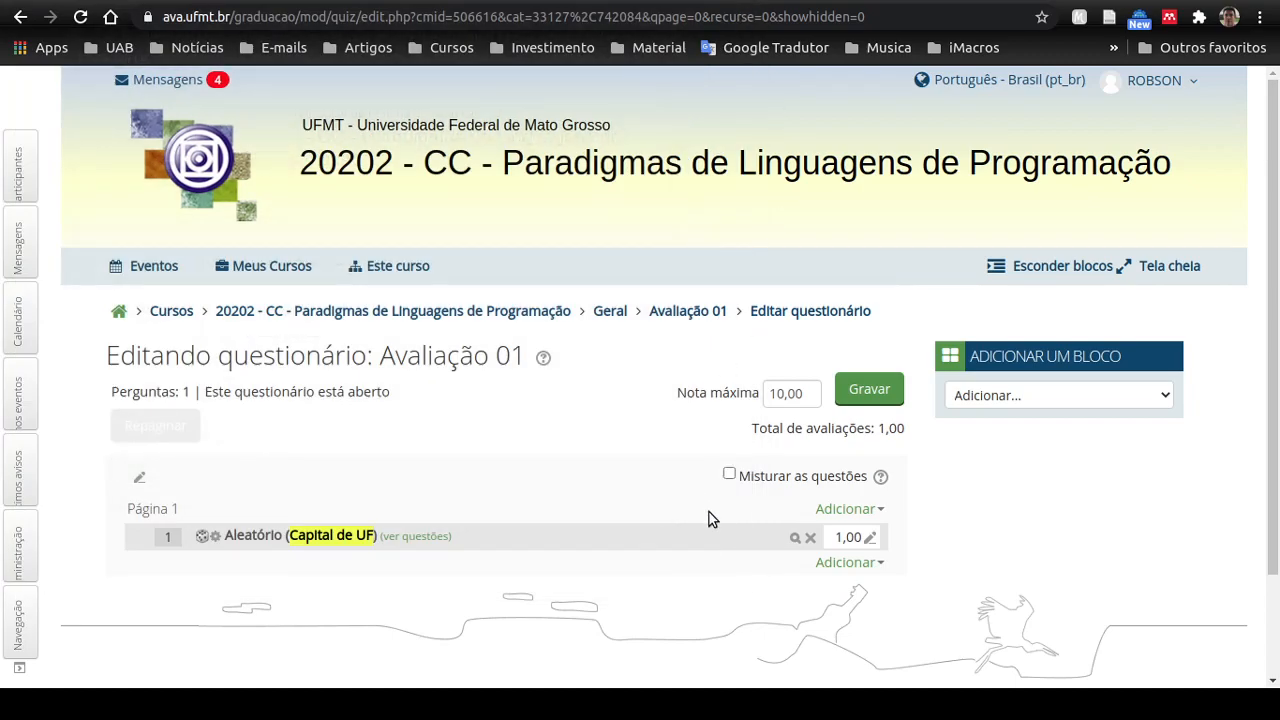
Add 1 random question from the existing category Região da UF at the end of the quiz
left_click(840, 562)
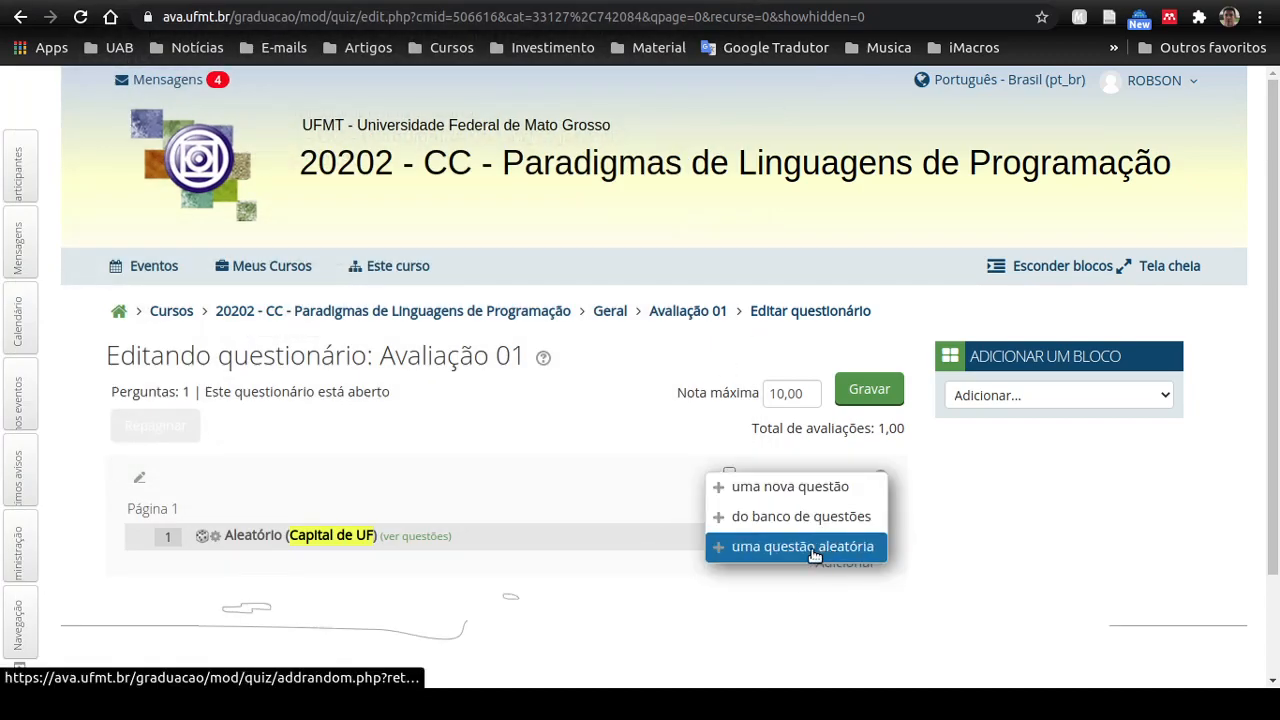
left_click(812, 548)
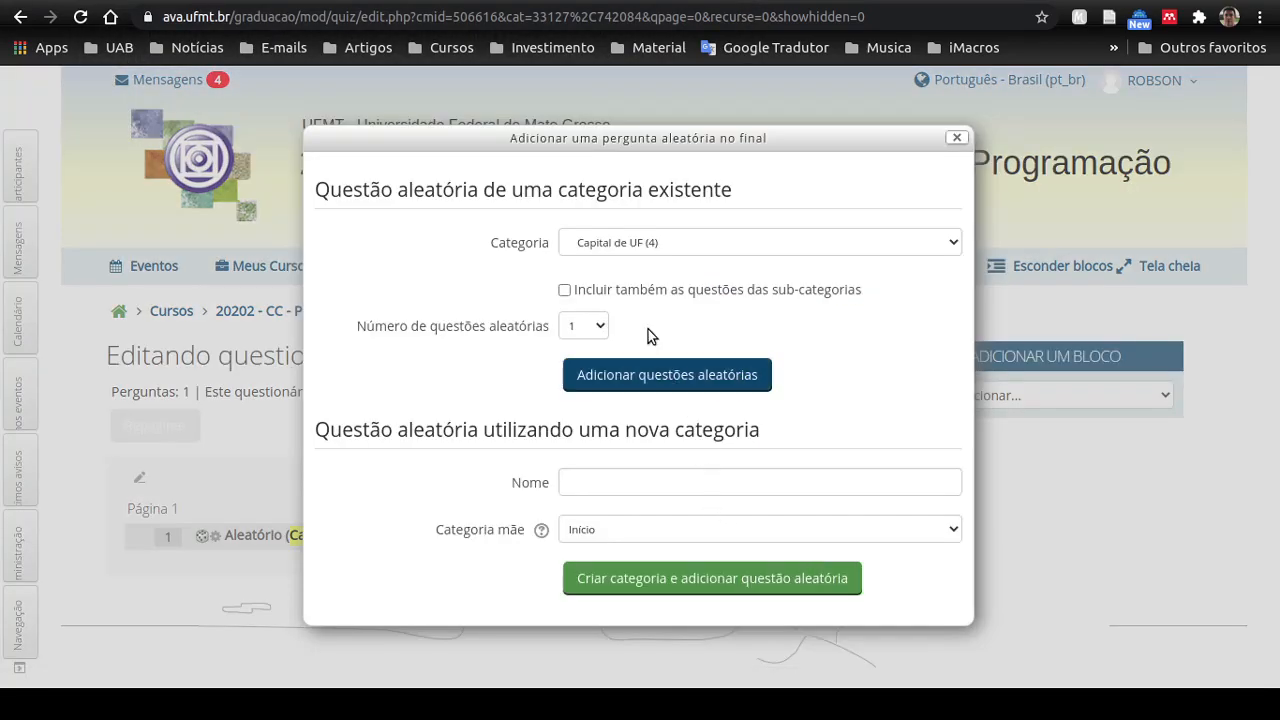
left_click(634, 242)
left_click(625, 340)
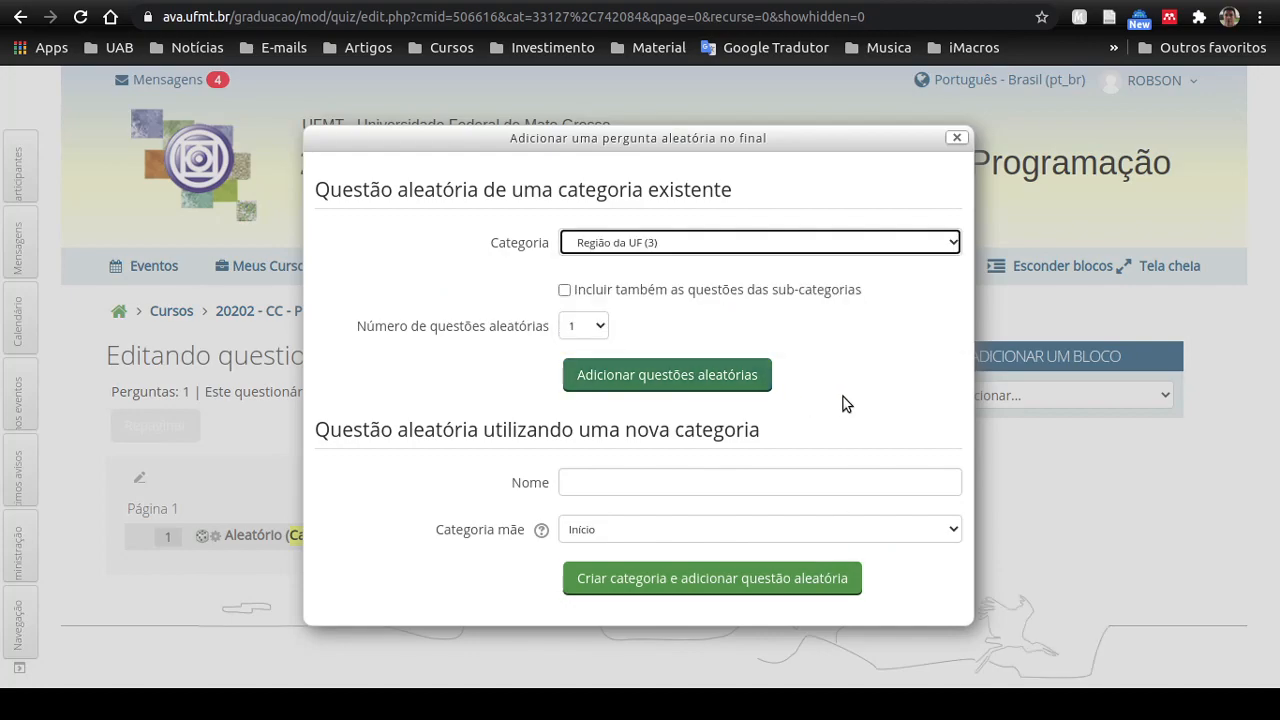
left_click(663, 370)
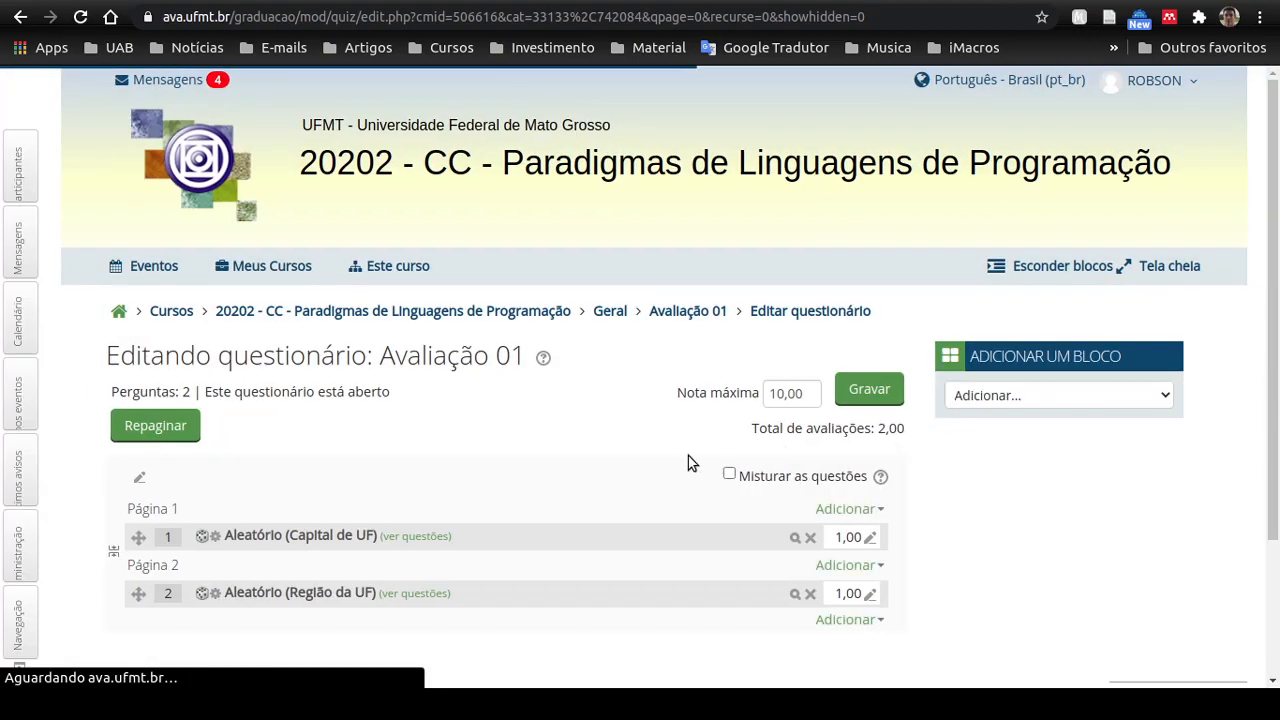
scroll(390, 453, "down", 3)
left_click_drag(287, 443, 373, 447)
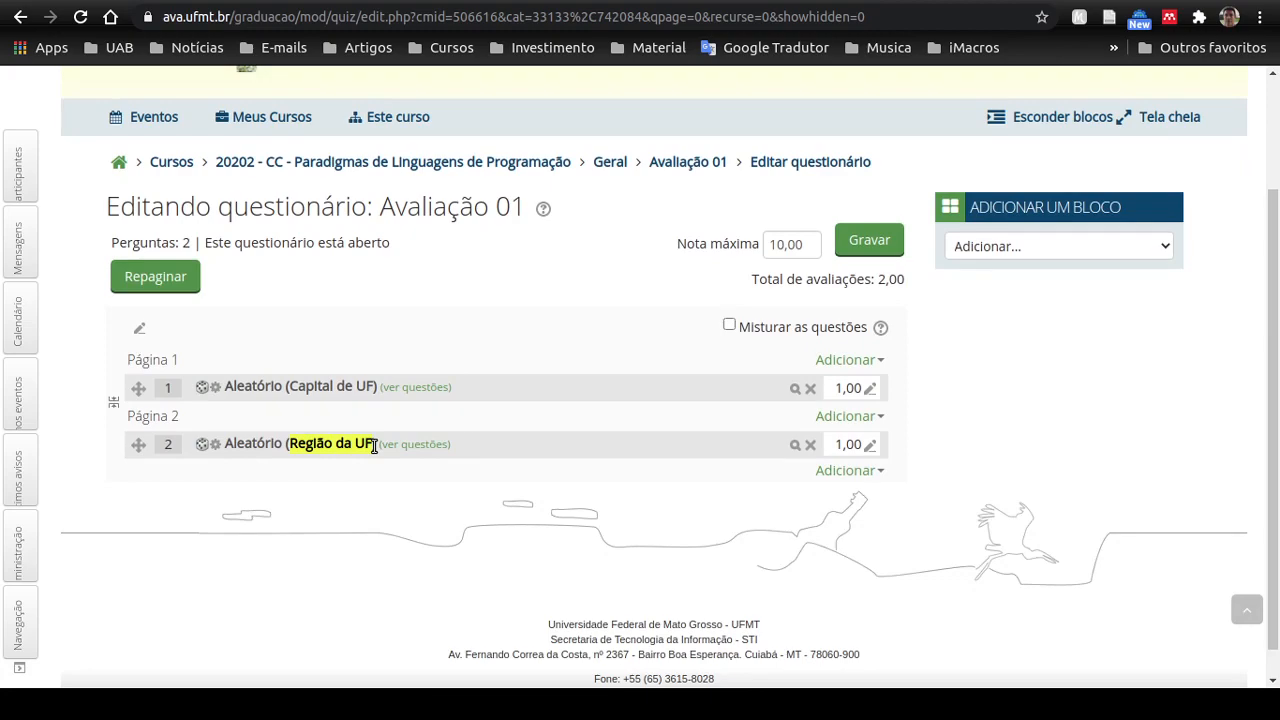
Enable shuffling of the questions (Misturar as questões) in the Avaliação 01 quiz
left_click_drag(289, 386, 376, 386)
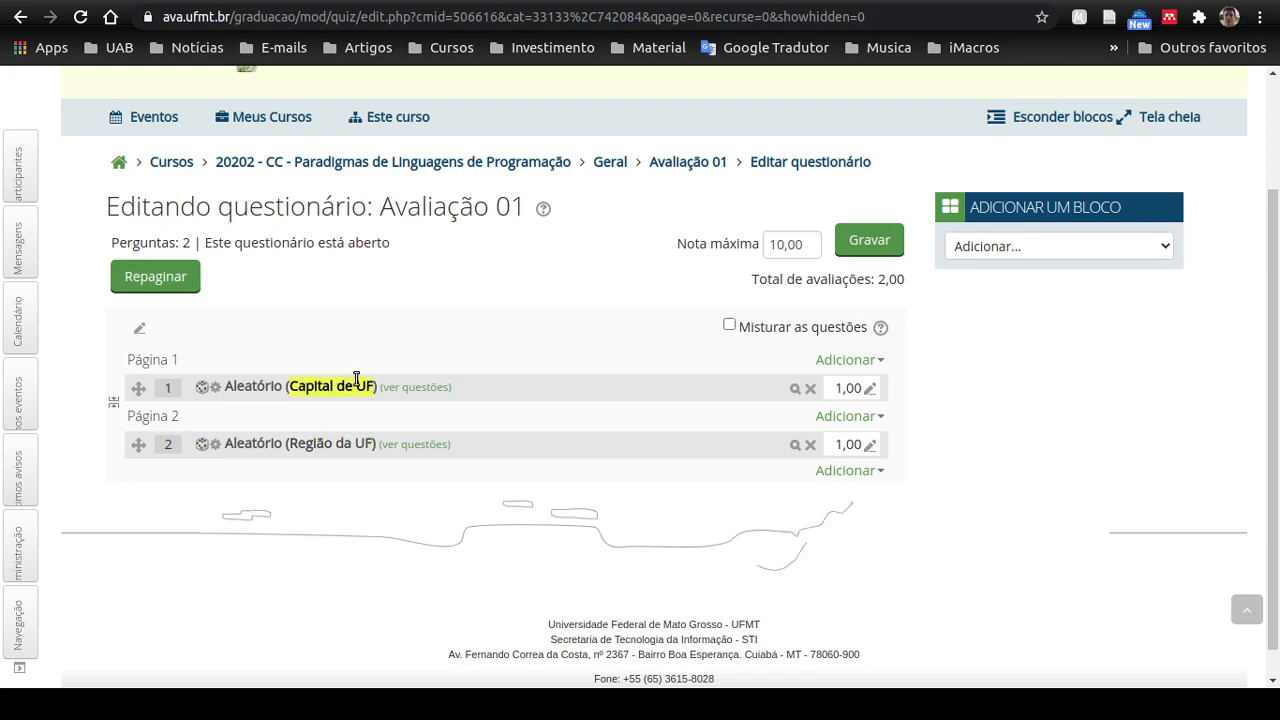
left_click_drag(291, 445, 345, 446)
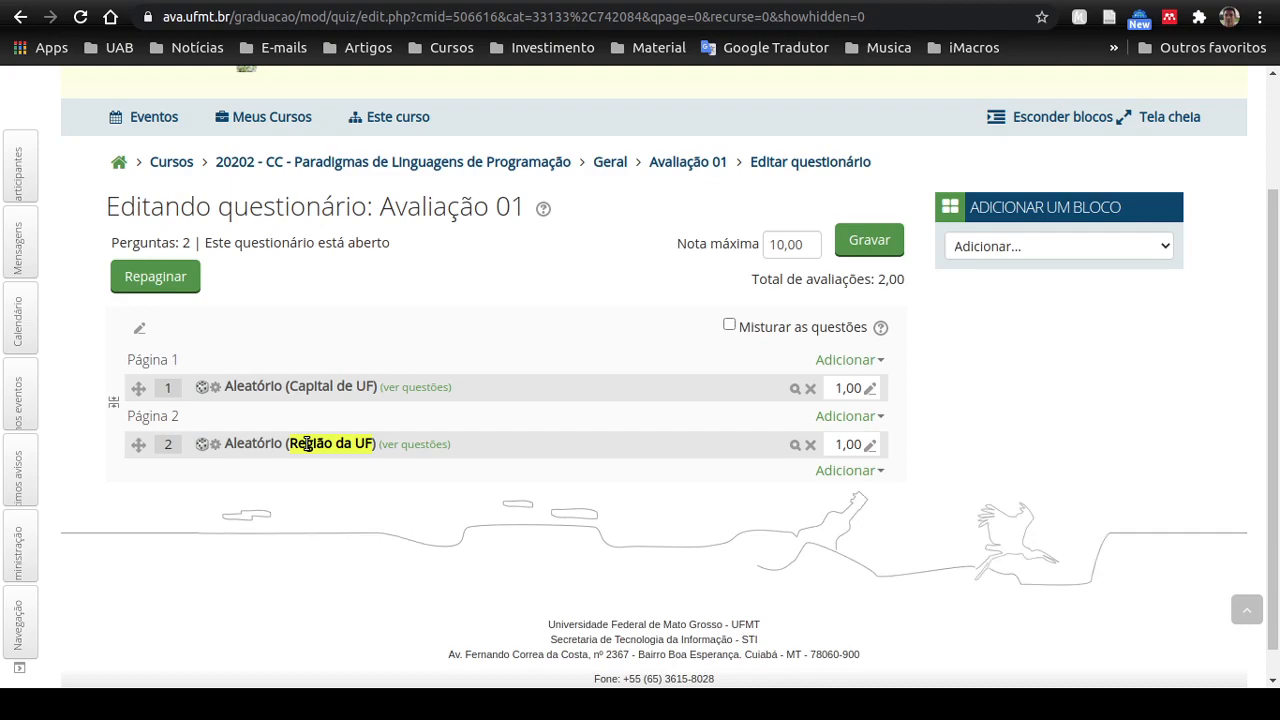
left_click(729, 325)
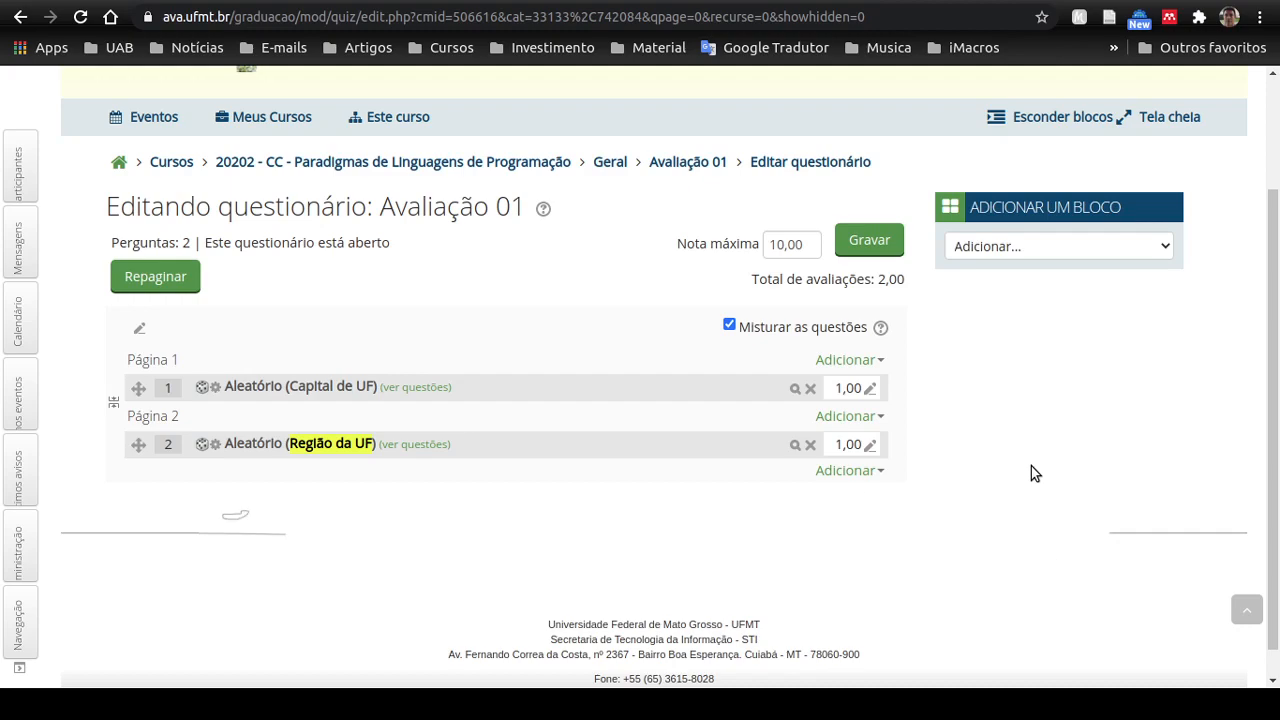
Open the Avaliação 01 quiz from the course page and preview it, moving from the first question to the second
left_click(475, 166)
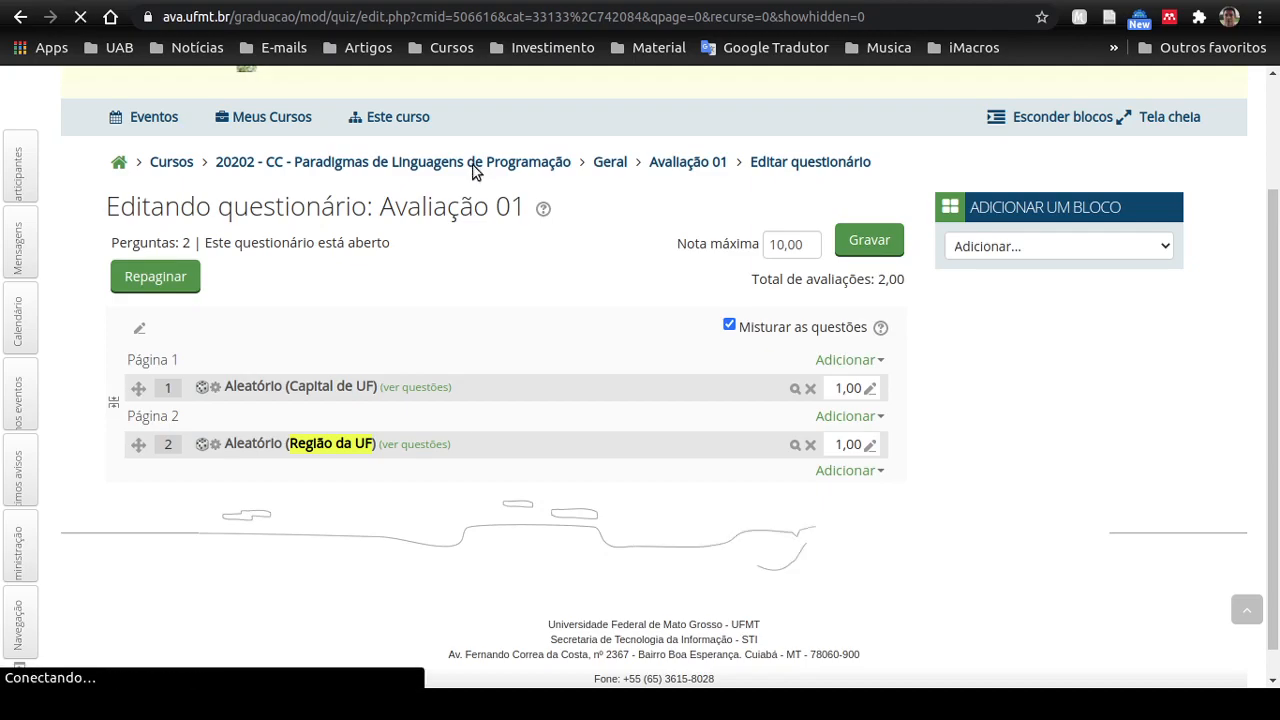
scroll(787, 412, "down", 4)
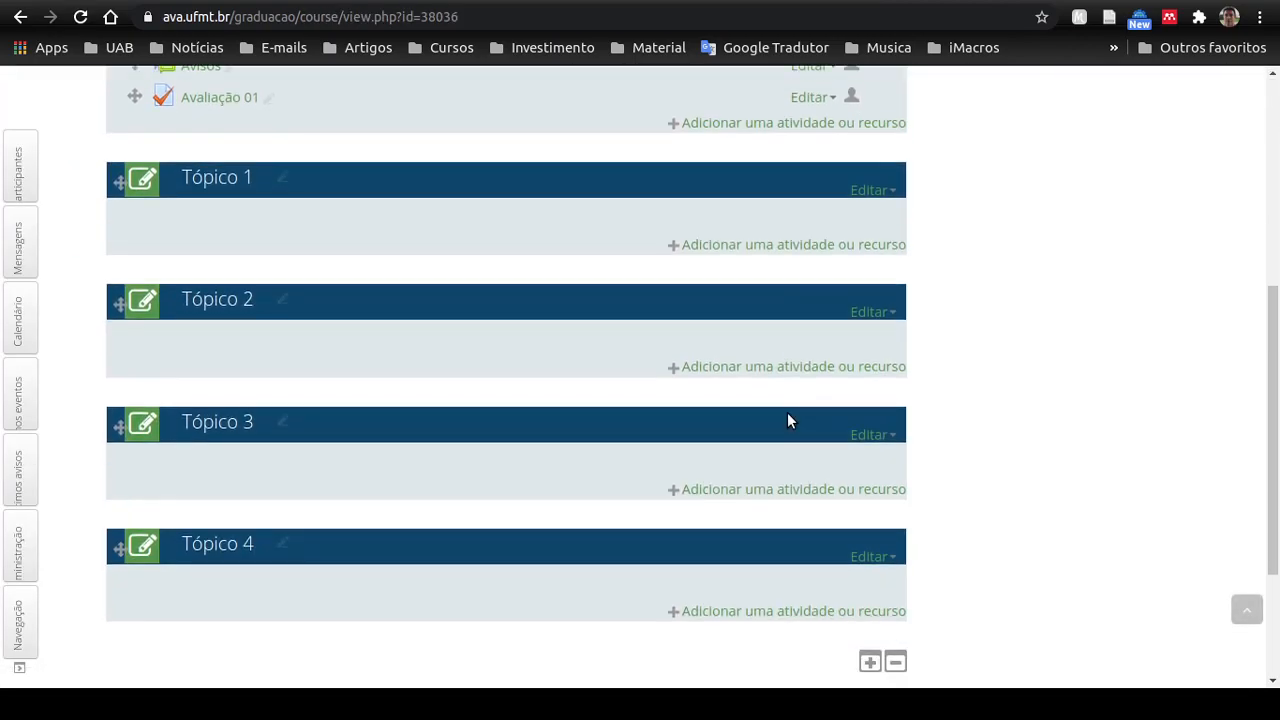
scroll(391, 337, "up", 2)
left_click(213, 298)
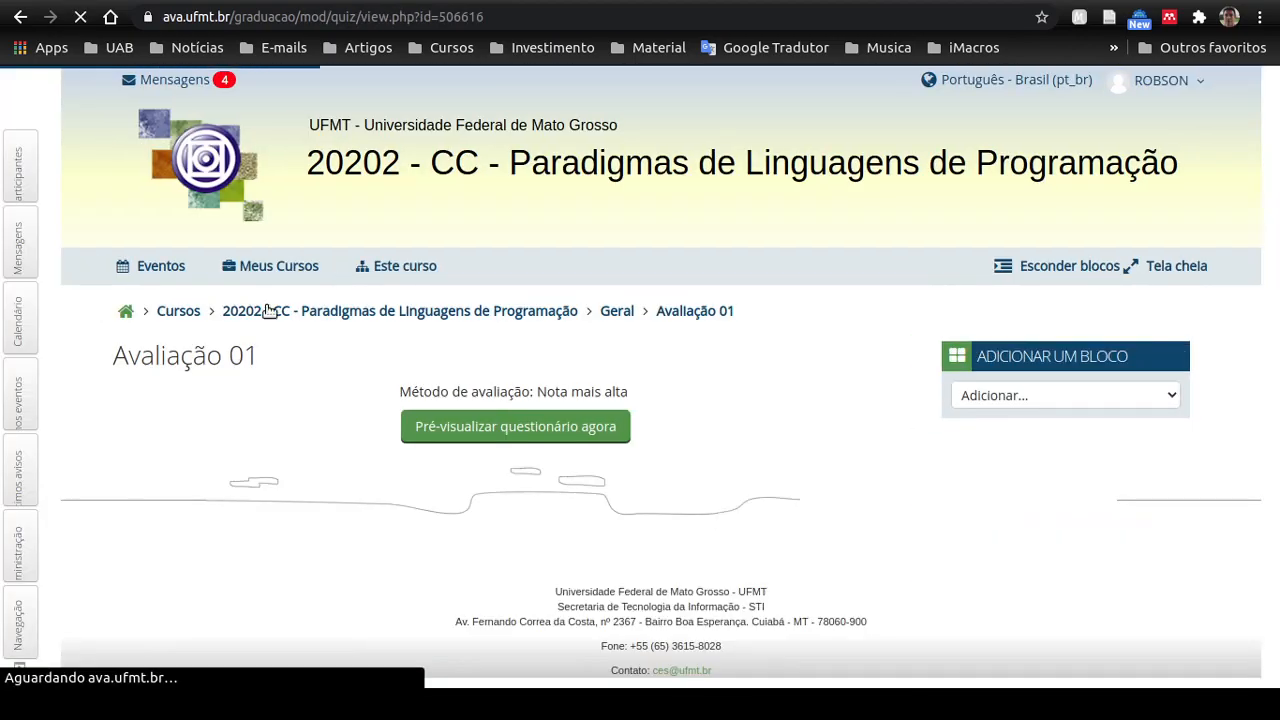
left_click(558, 428)
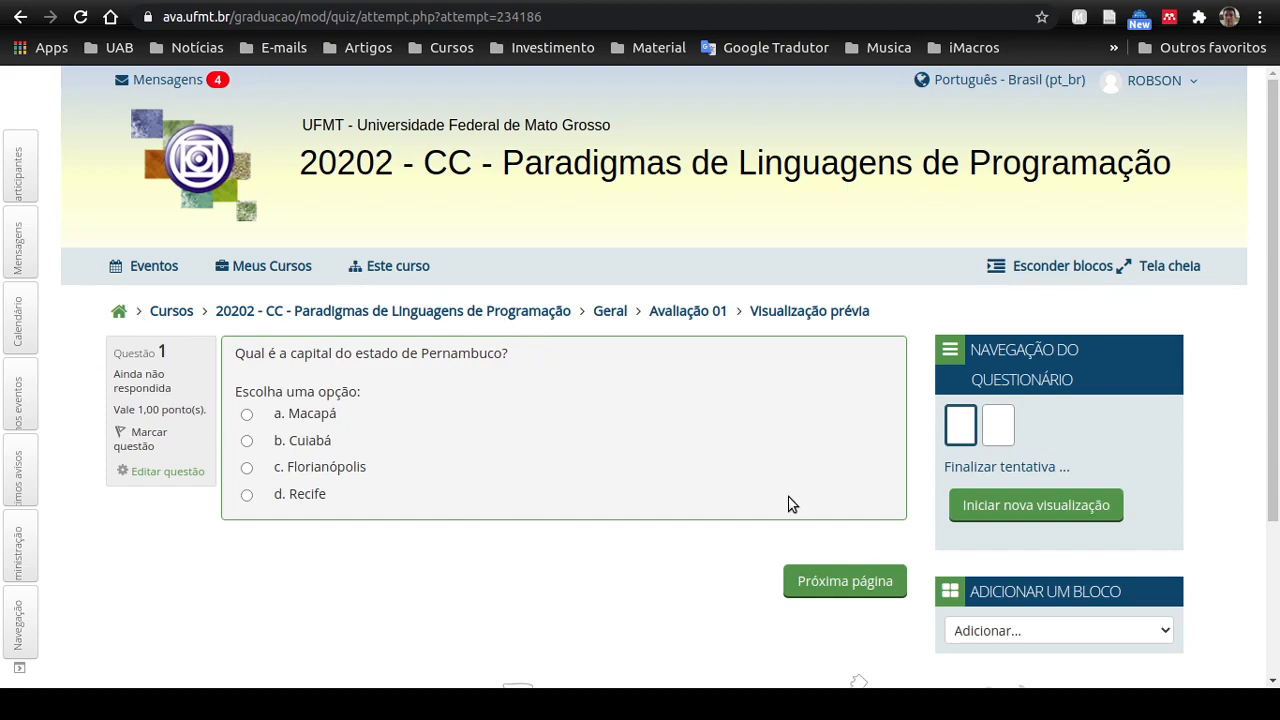
left_click(1002, 438)
Return to the course page, open the Avaliação 01 settings for editing and set the layout's navigation method to Sequencial
left_click(514, 313)
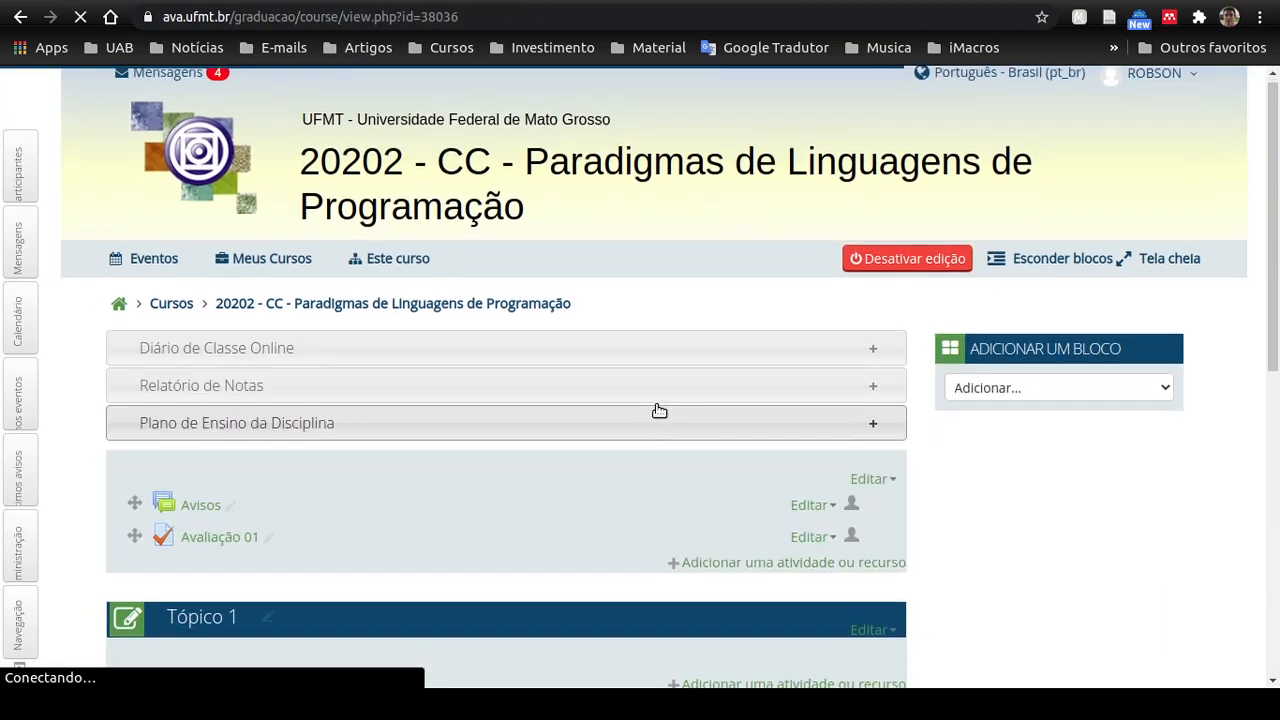
scroll(657, 409, "down", 2)
left_click(796, 350)
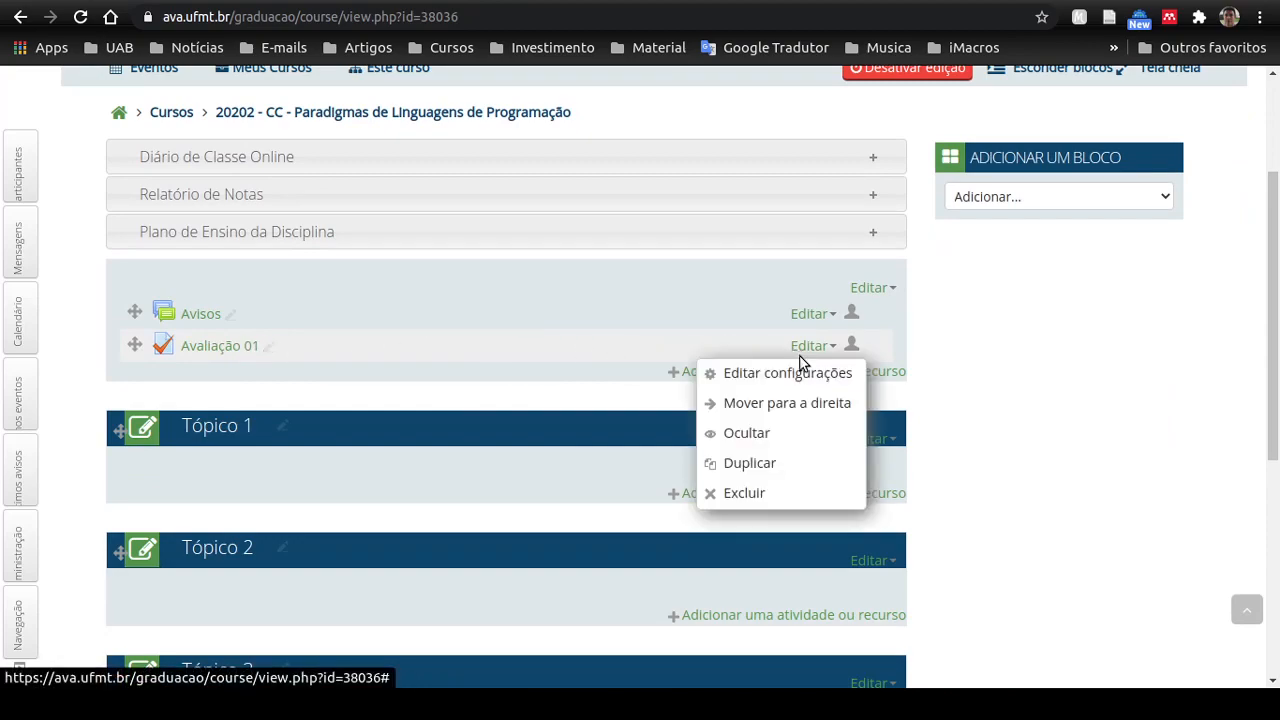
left_click(797, 373)
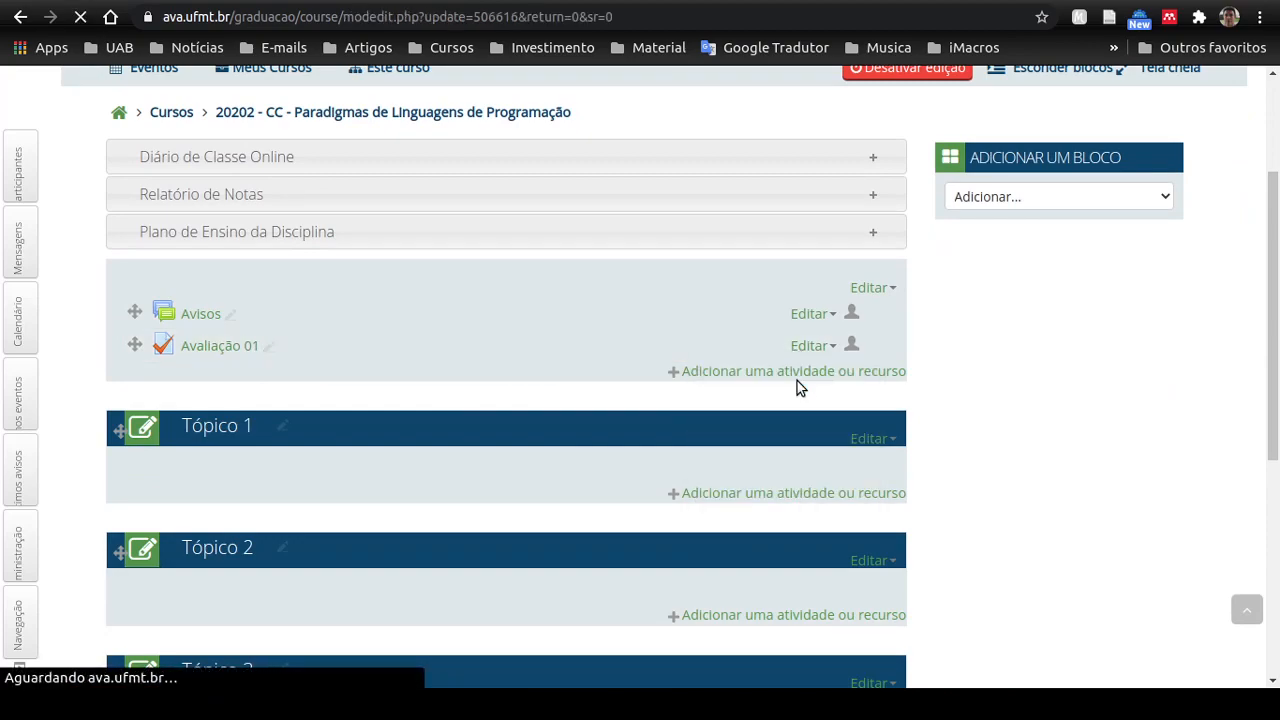
scroll(797, 381, "down", 8)
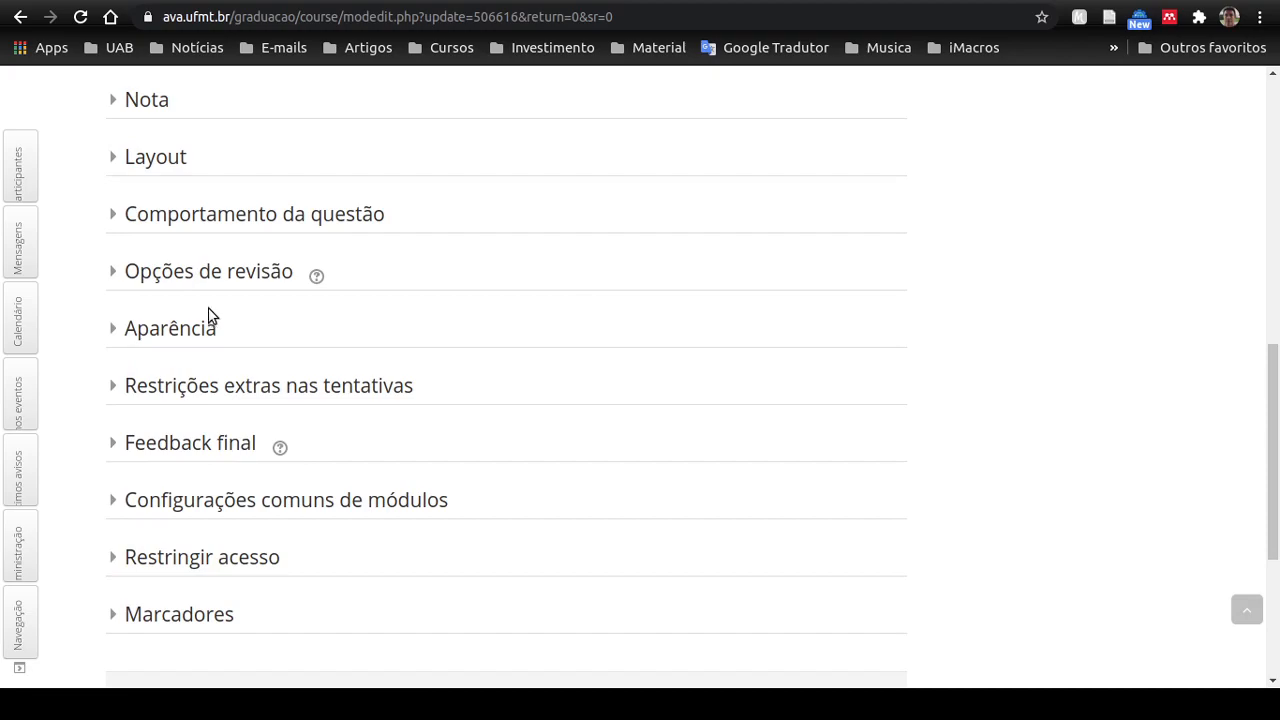
left_click(113, 162)
left_click(408, 251)
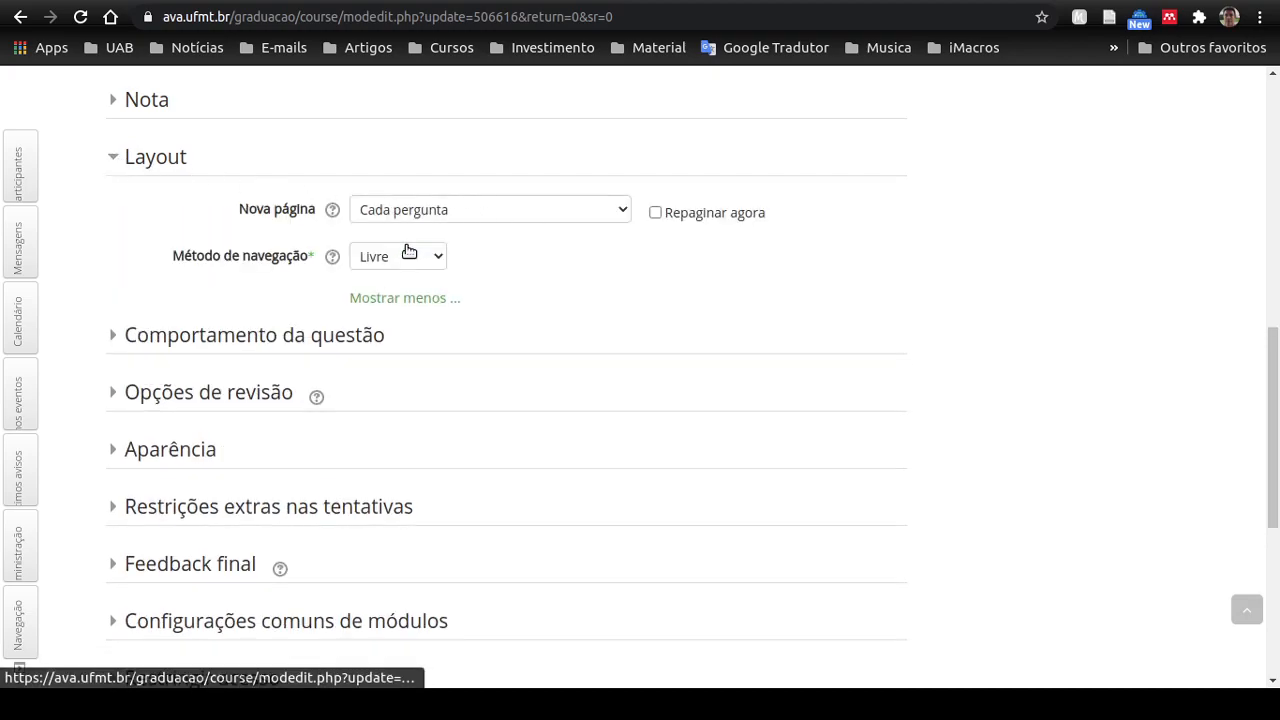
left_click(414, 257)
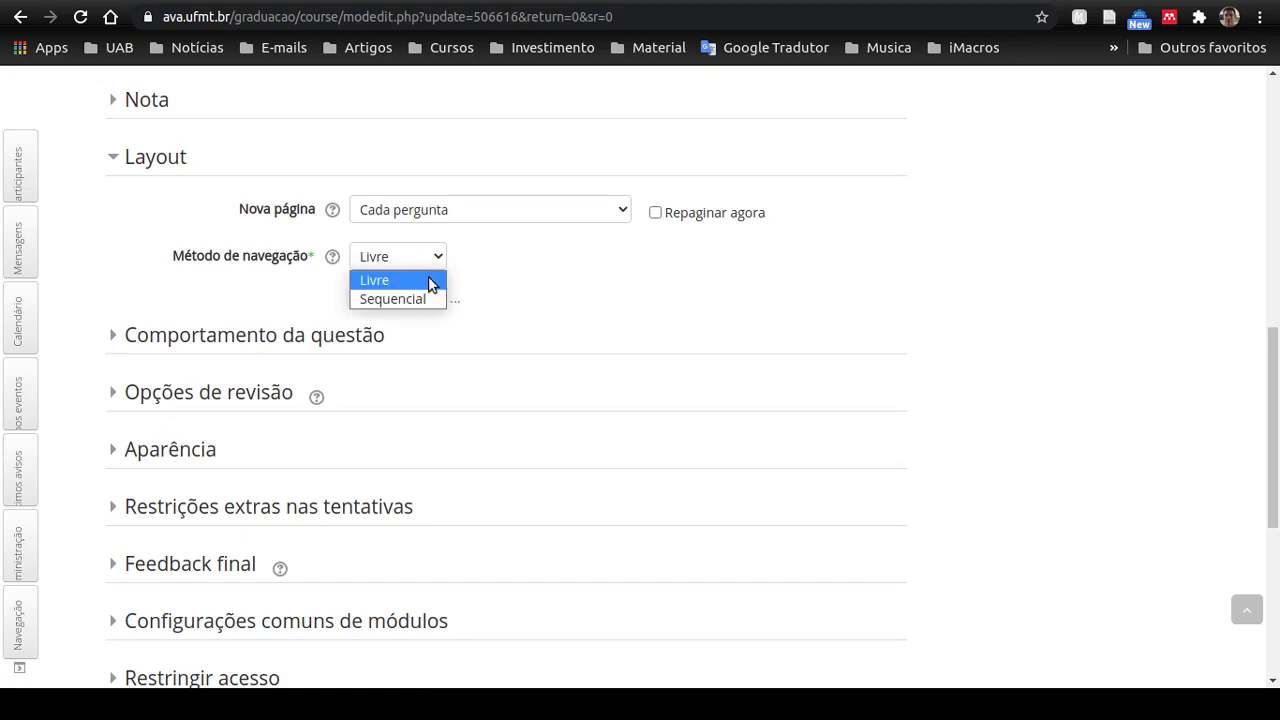
left_click(430, 299)
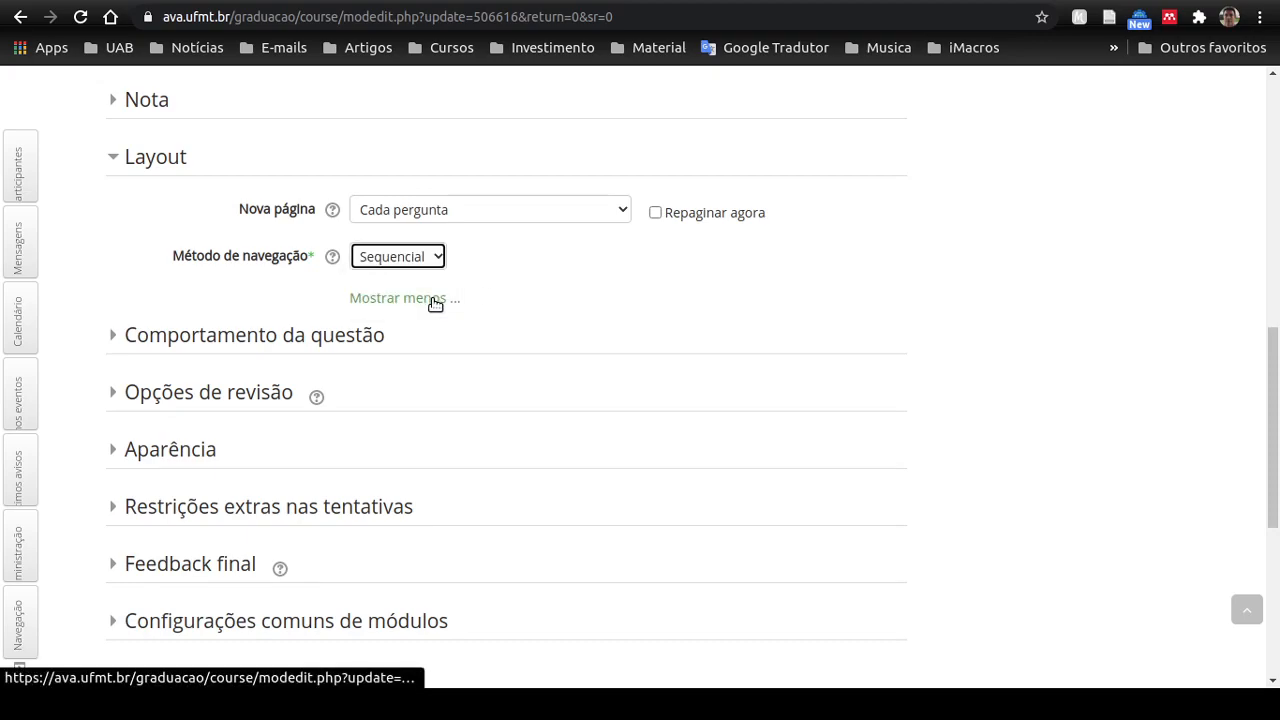